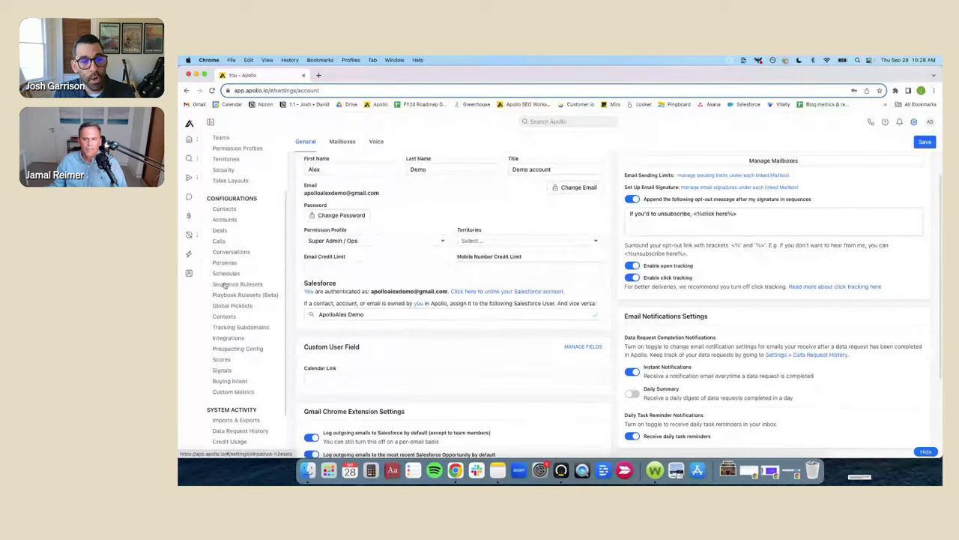
Open the Integrations settings and review the connected and available integrations, including Salesforce, Zoom, Microsoft Teams and HubSpot.
left_click(228, 337)
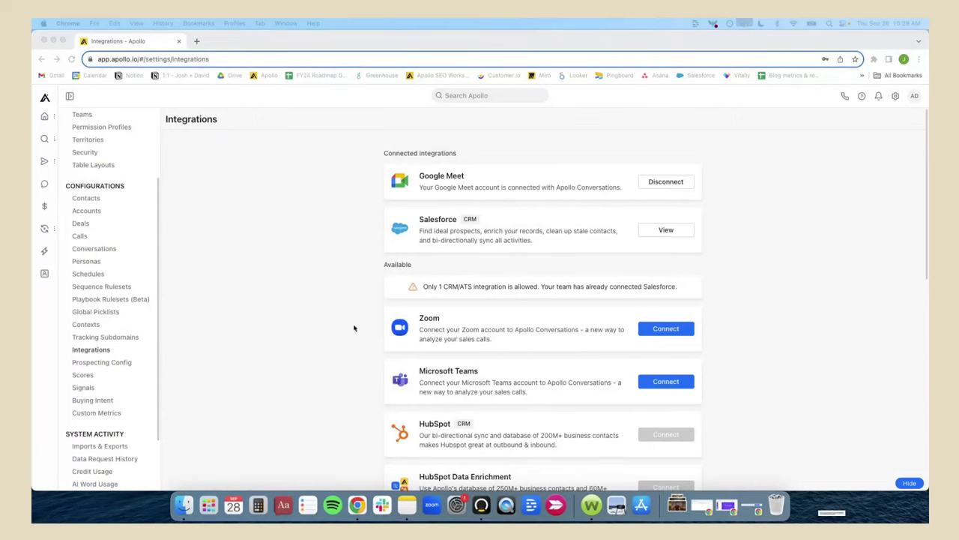
left_click(322, 314)
scroll(306, 278, "down", 1)
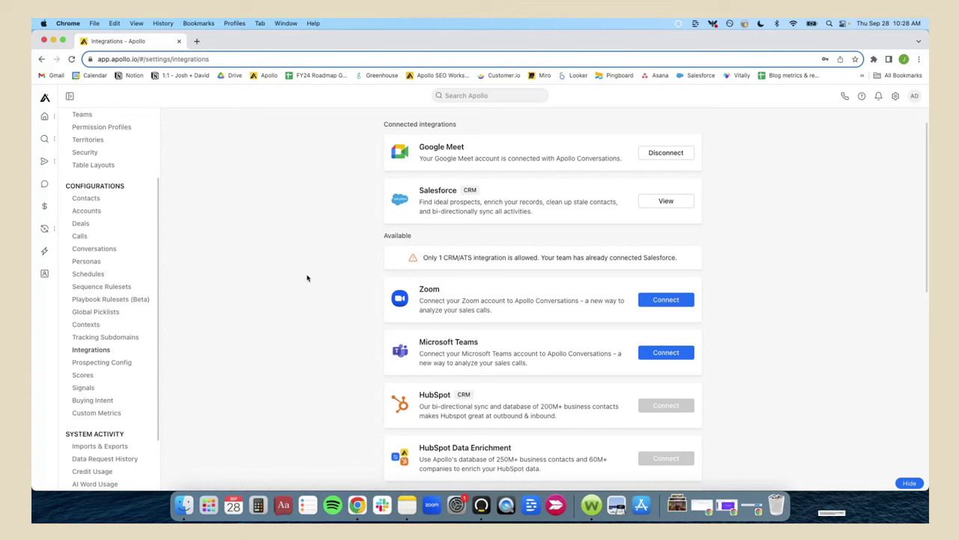
scroll(307, 278, "down", 1)
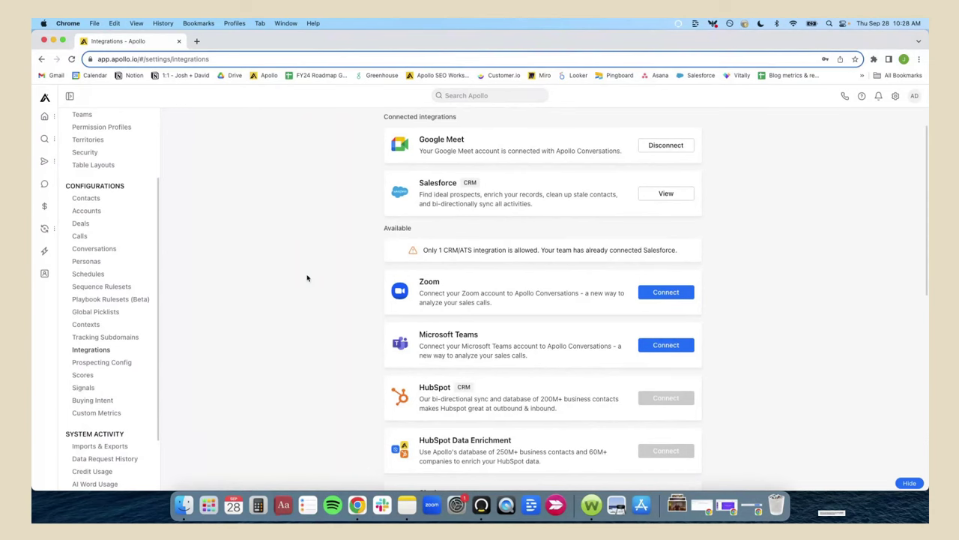
Open the Apollo knowledge base at knowledge.apollo.io in a new browser tab and look over its help categories.
left_click(197, 41)
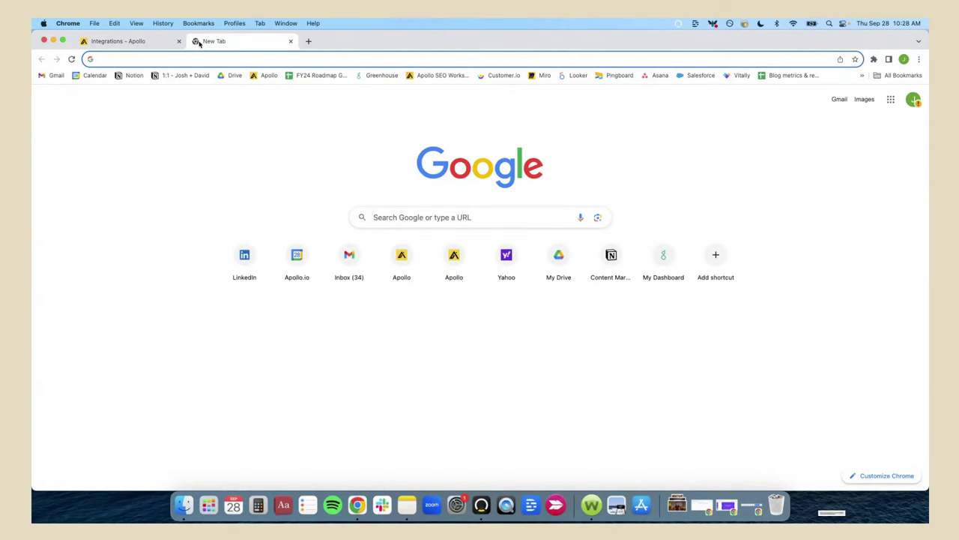
type("know")
key("Return")
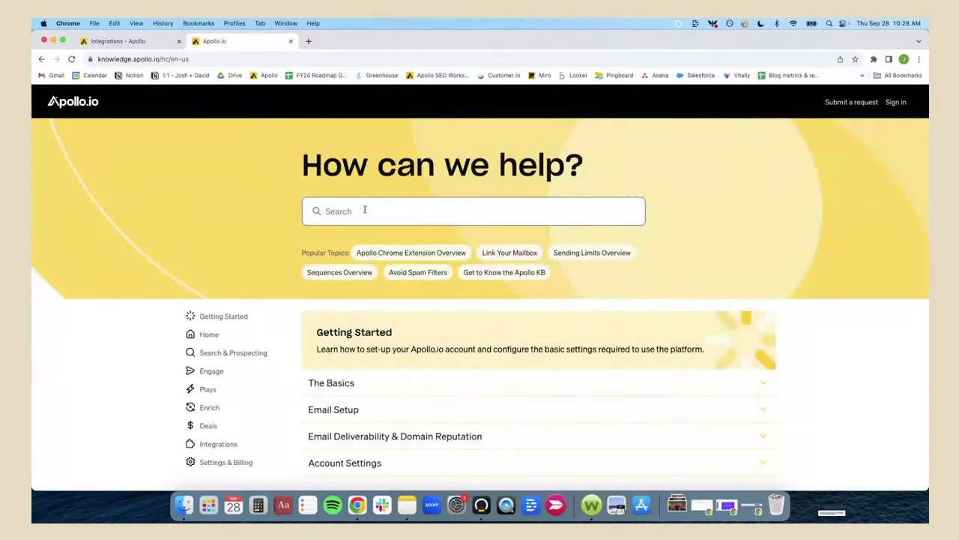
scroll(278, 160, "down", 2)
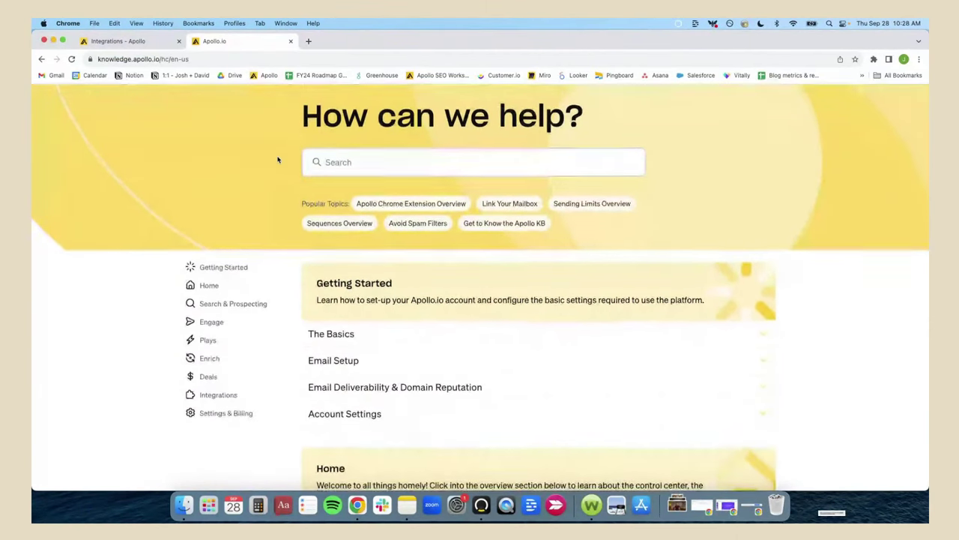
scroll(252, 188, "down", 2)
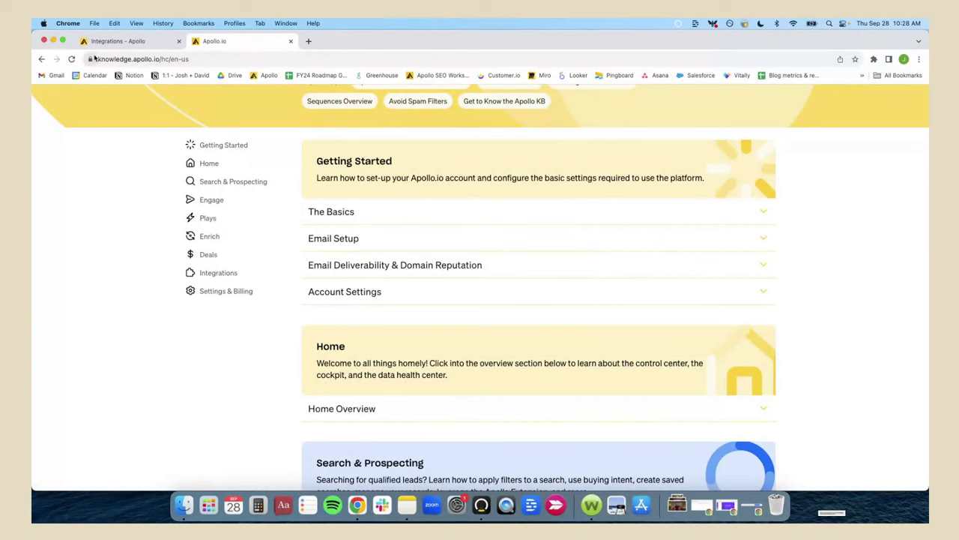
left_click(214, 59)
left_click(214, 59)
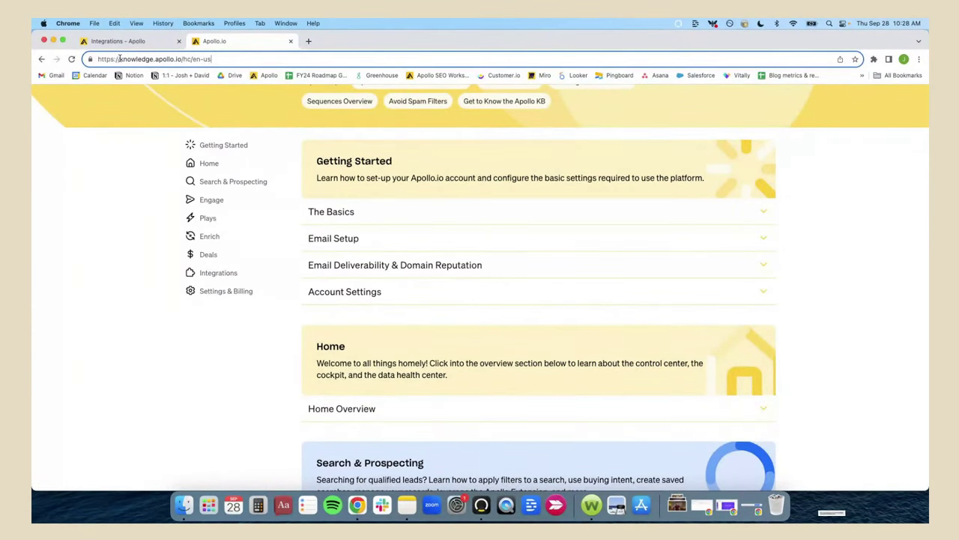
Open the article "Important Information about the Apollo Salesforce Integration" from the knowledge base's Salesforce integration topics.
left_click(216, 273)
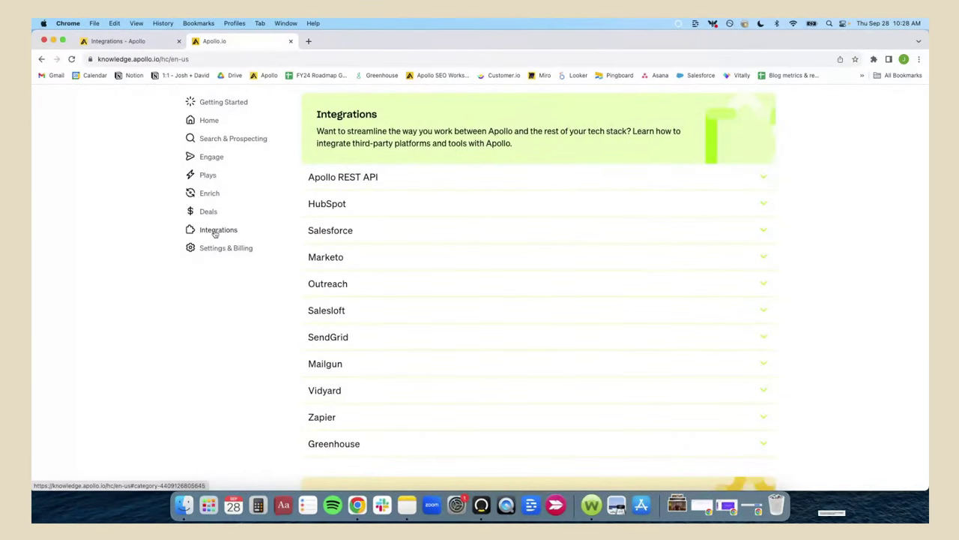
left_click(375, 233)
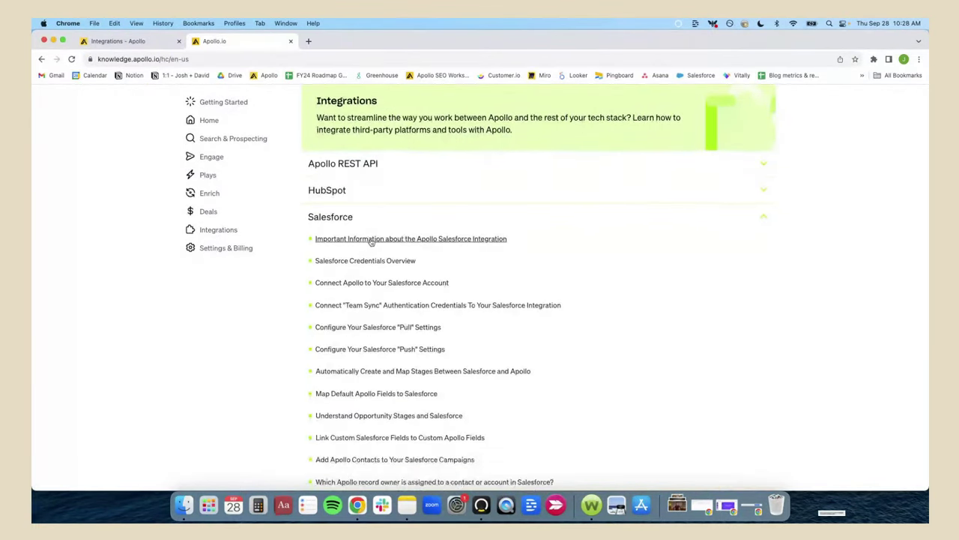
scroll(515, 267, "down", 5)
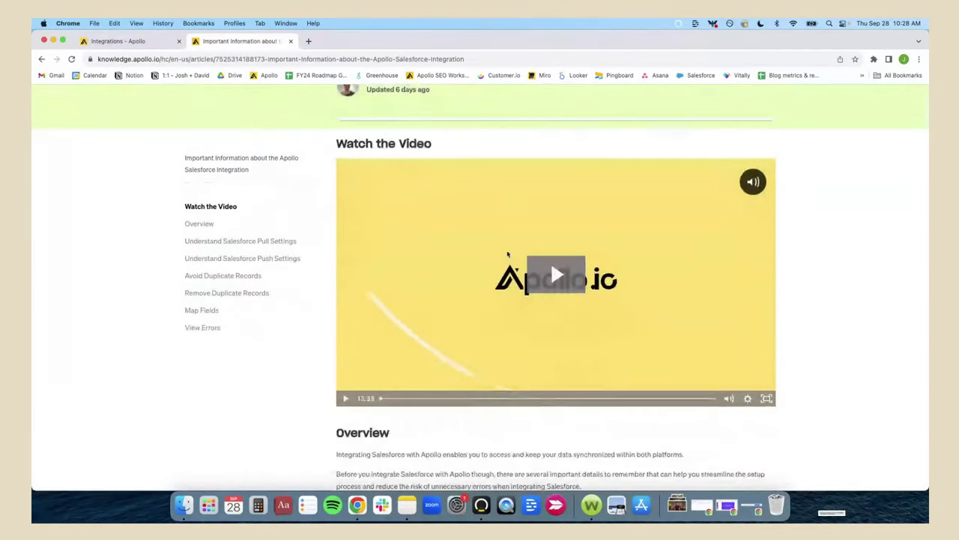
Return to the Integrations settings and open the Salesforce setup to review its pull, push, and stage and field mapping sections.
left_click(138, 44)
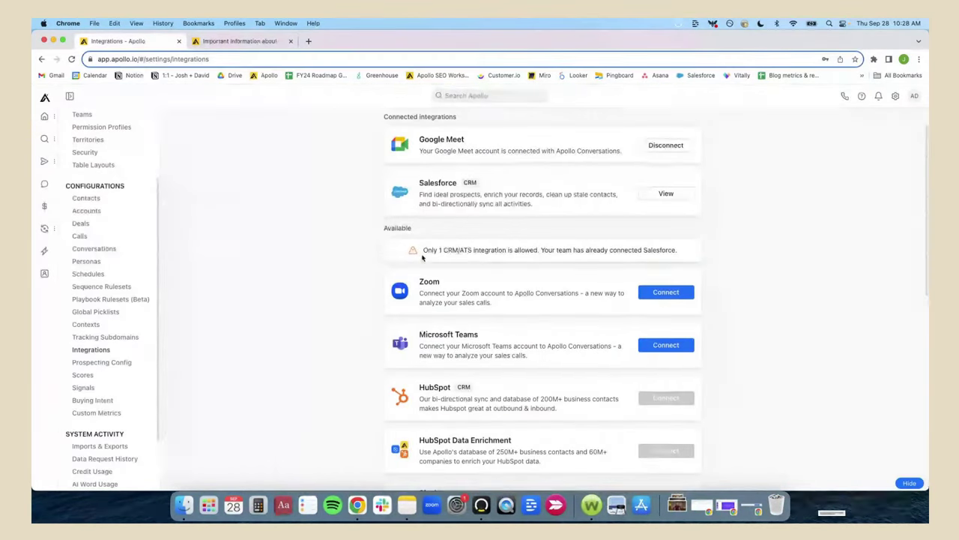
left_click(547, 197)
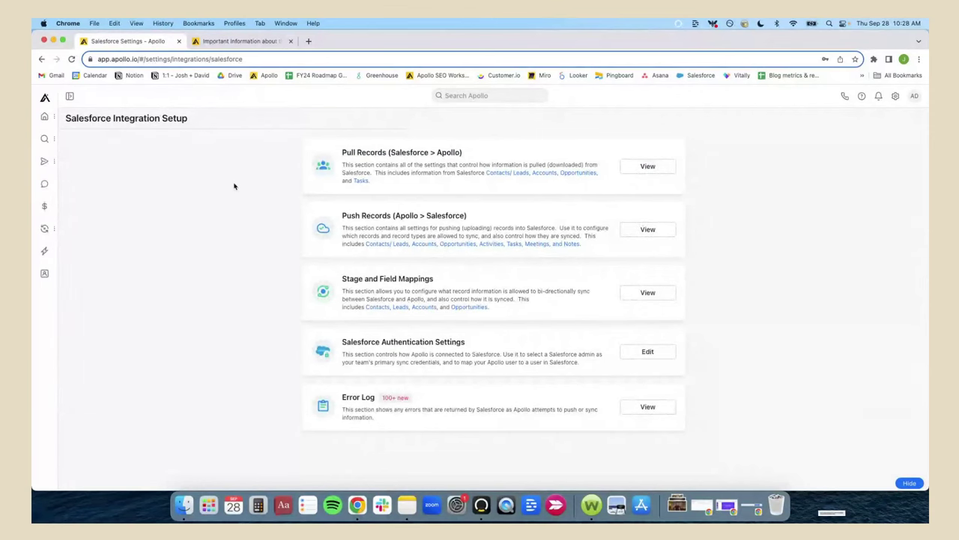
left_click_drag(251, 146, 254, 204)
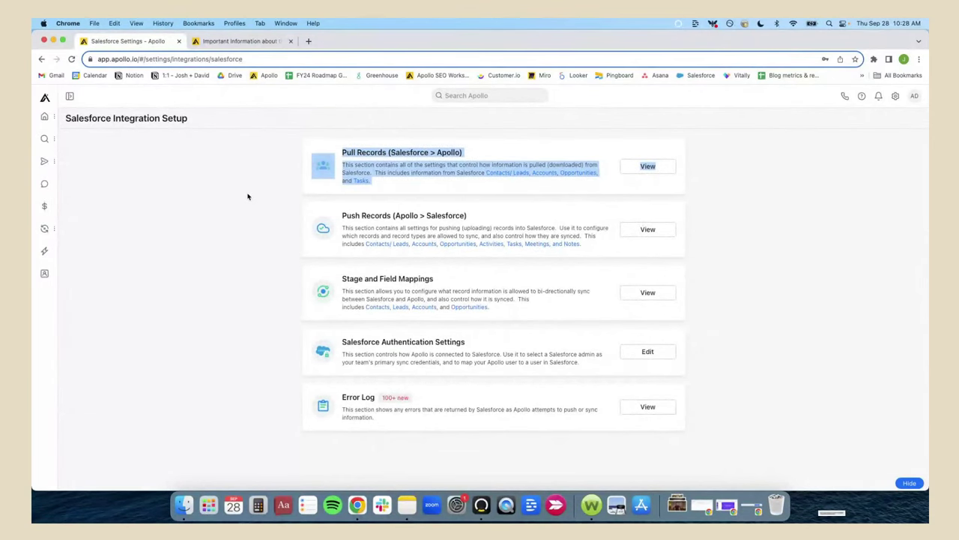
left_click(249, 197)
left_click_drag(266, 329, 264, 276)
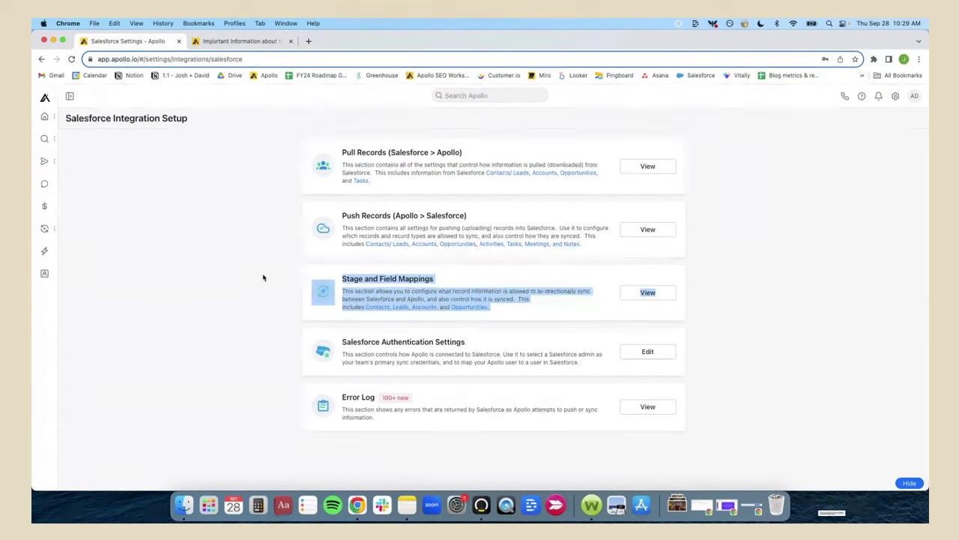
left_click_drag(261, 265, 273, 246)
left_click(273, 203)
left_click(273, 246)
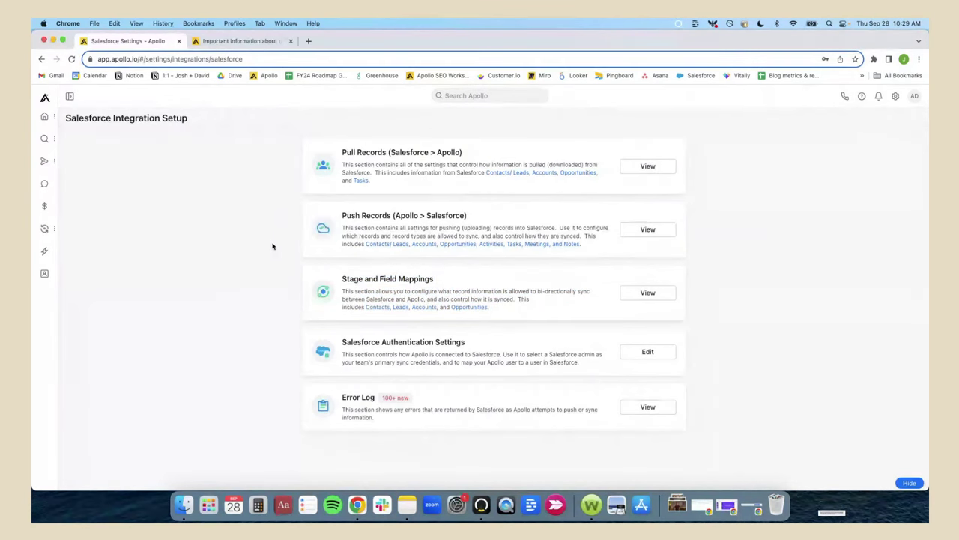
Open the people search and list only the saved contacts.
mouse_move(47, 140)
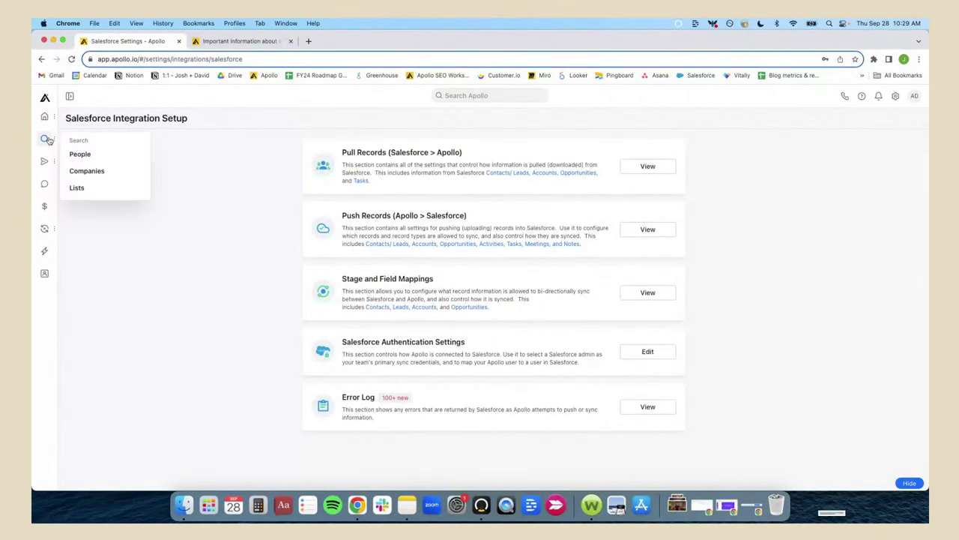
left_click(98, 154)
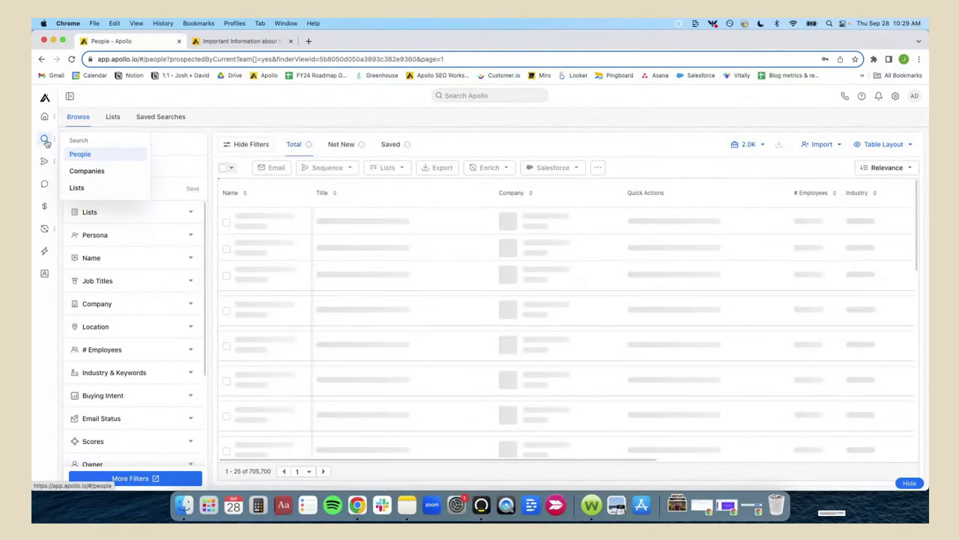
left_click(92, 156)
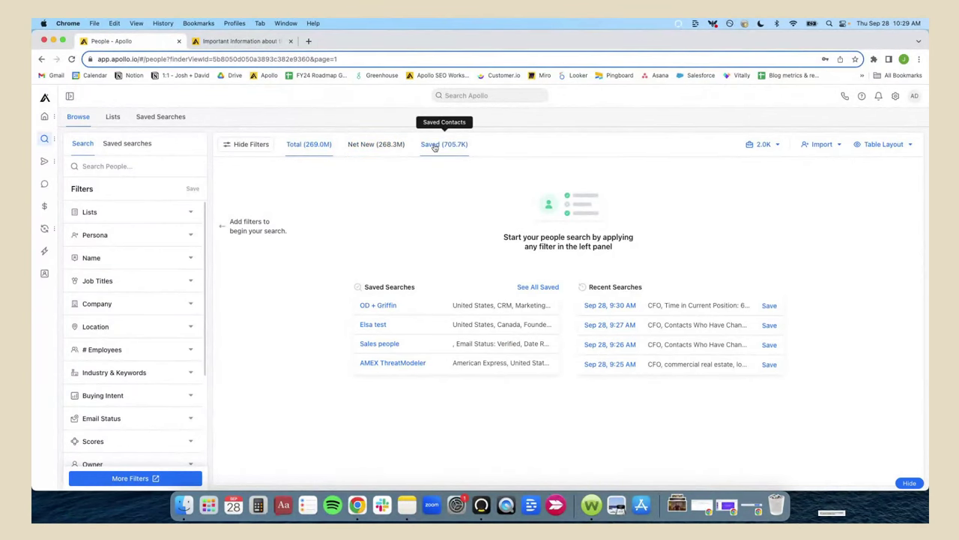
left_click(434, 146)
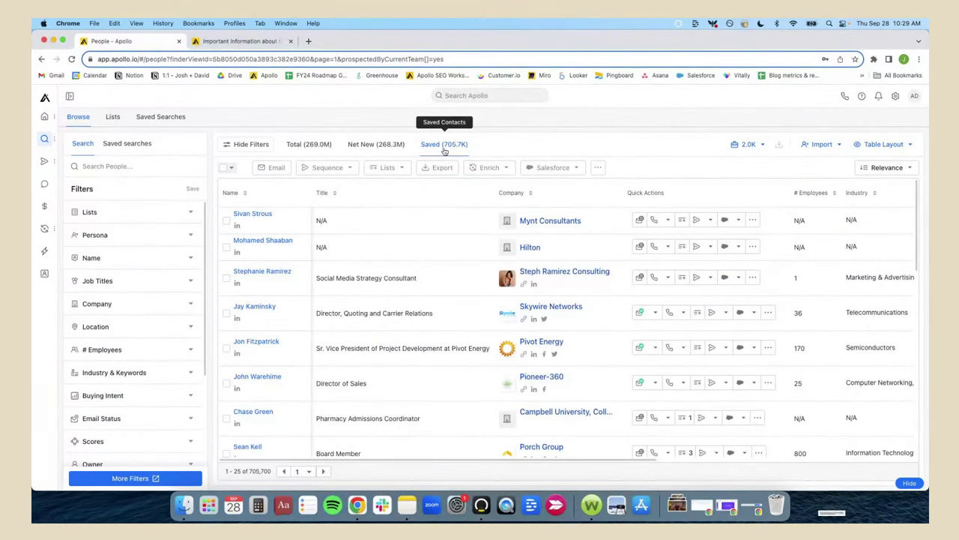
Examine the contact custom fields offered in the full people filters, such as Lead Stage, and discard any filter changes.
left_click(127, 480)
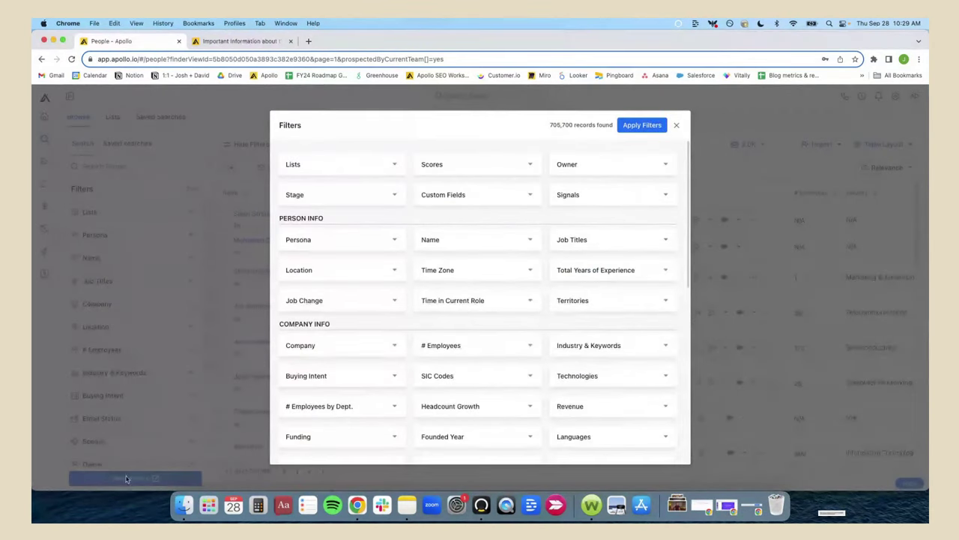
left_click(468, 197)
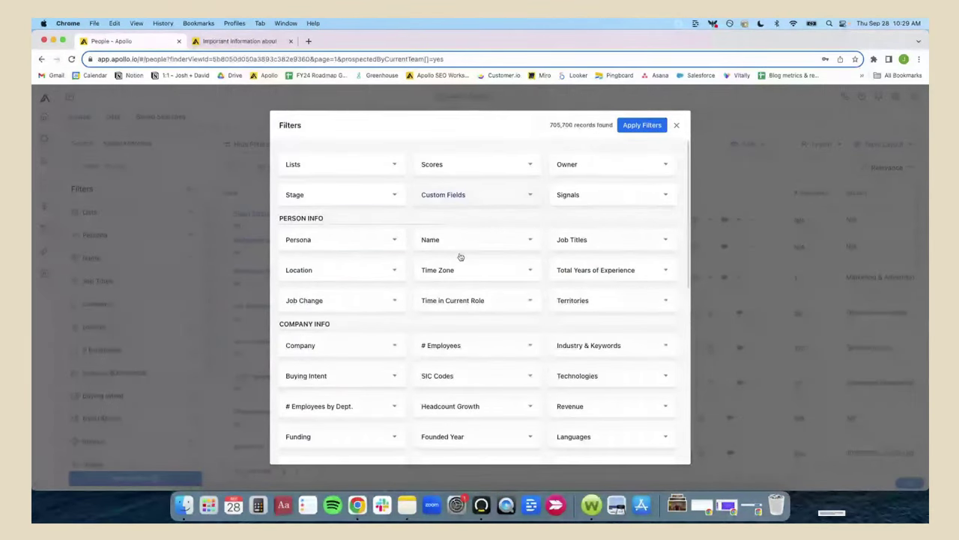
left_click(449, 236)
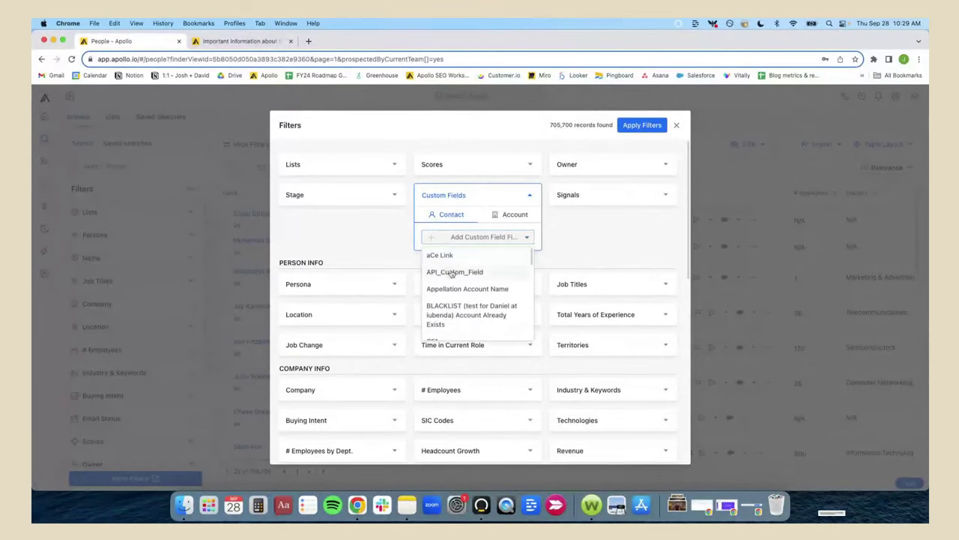
scroll(452, 274, "down", 5)
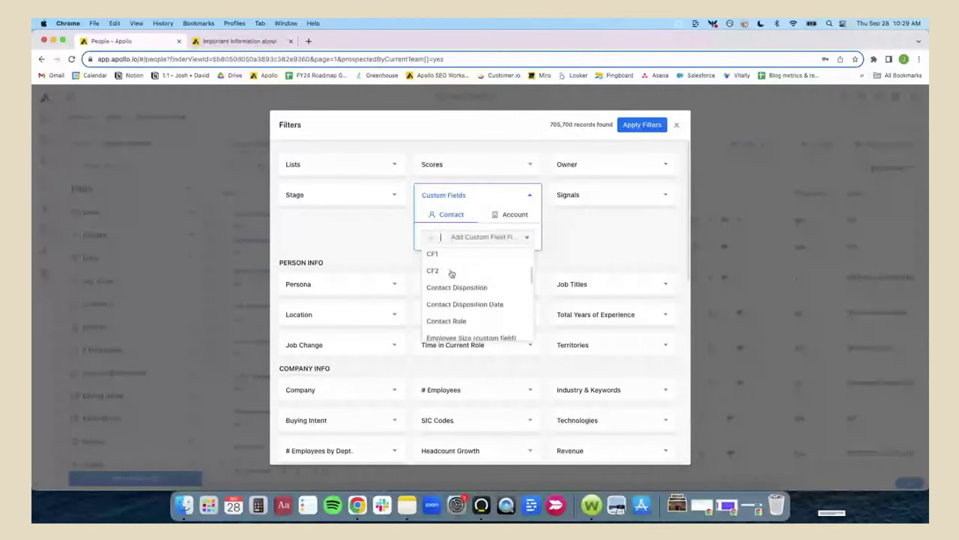
scroll(452, 274, "down", 2)
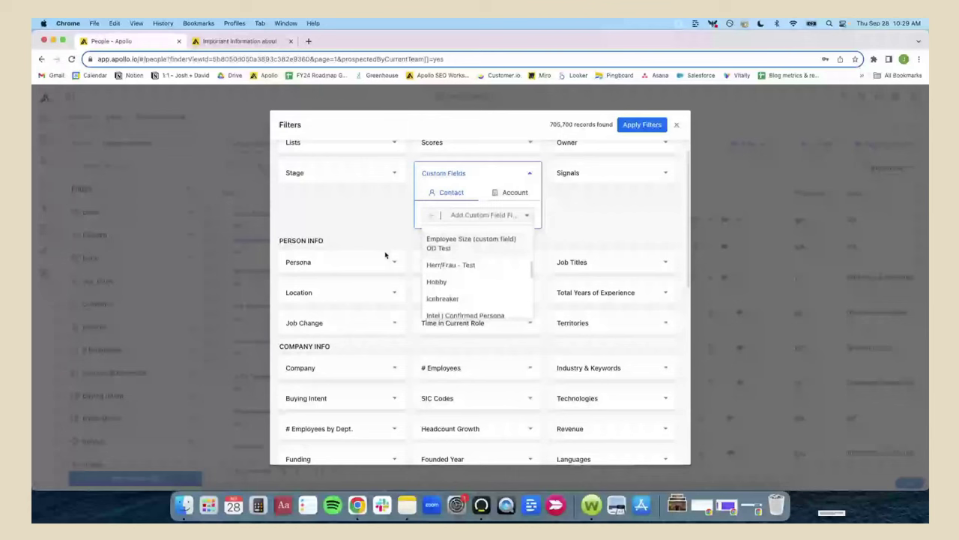
scroll(458, 248, "down", 4)
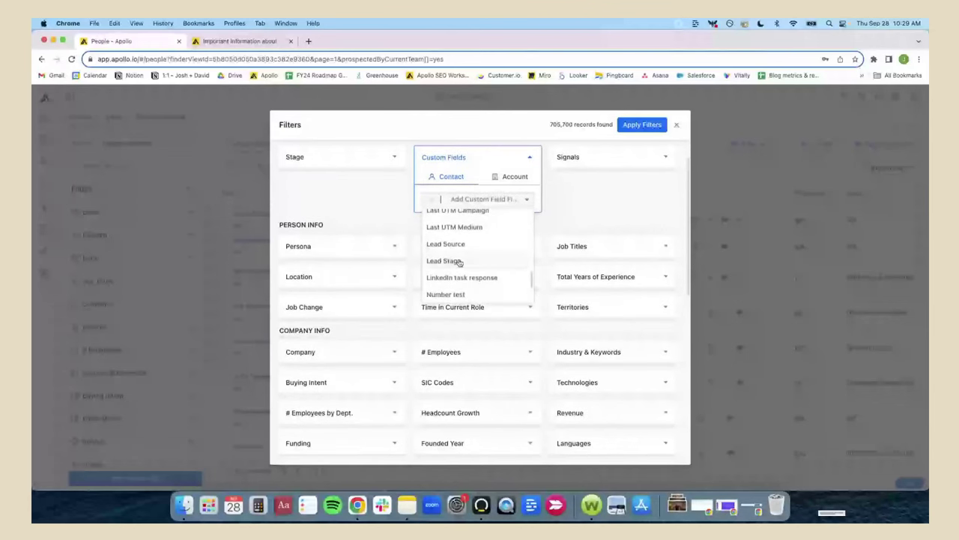
left_click(458, 262)
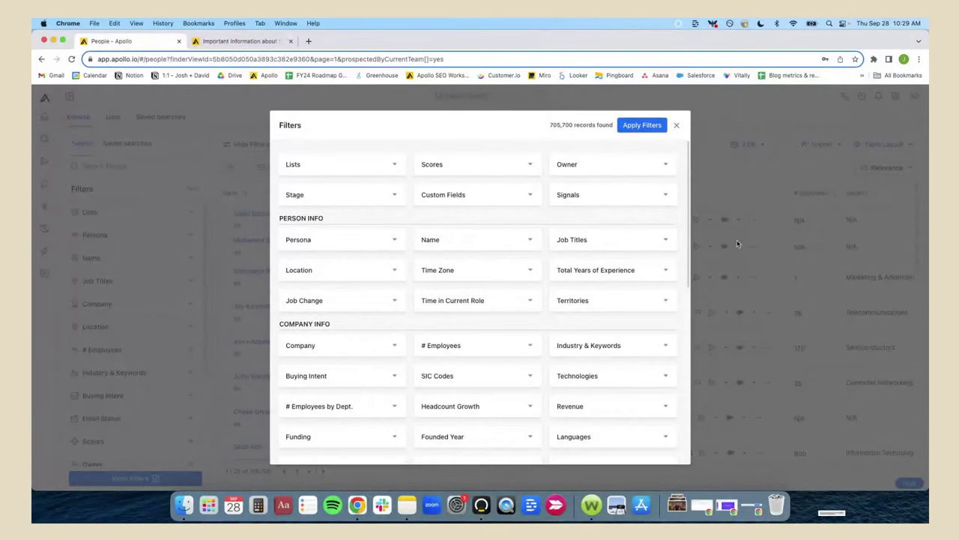
key("Escape")
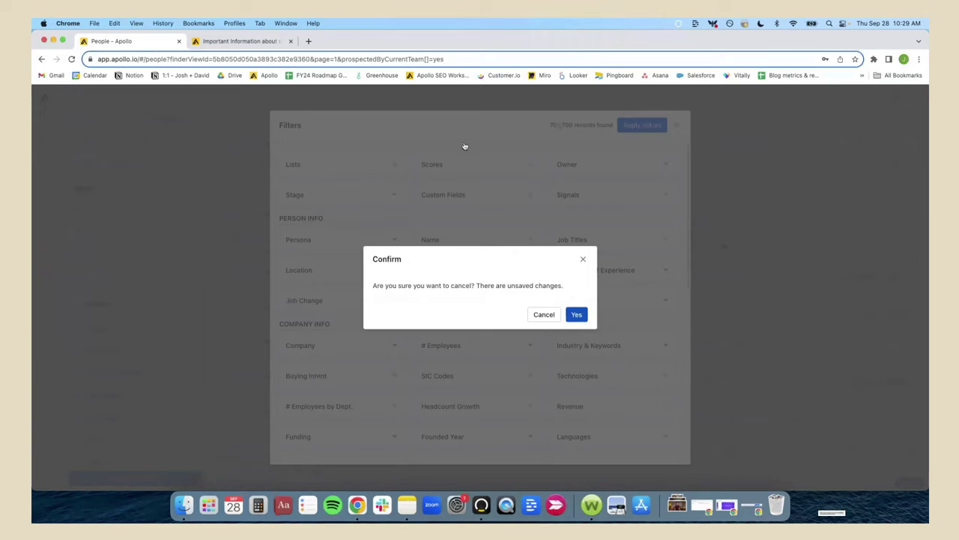
key("Return")
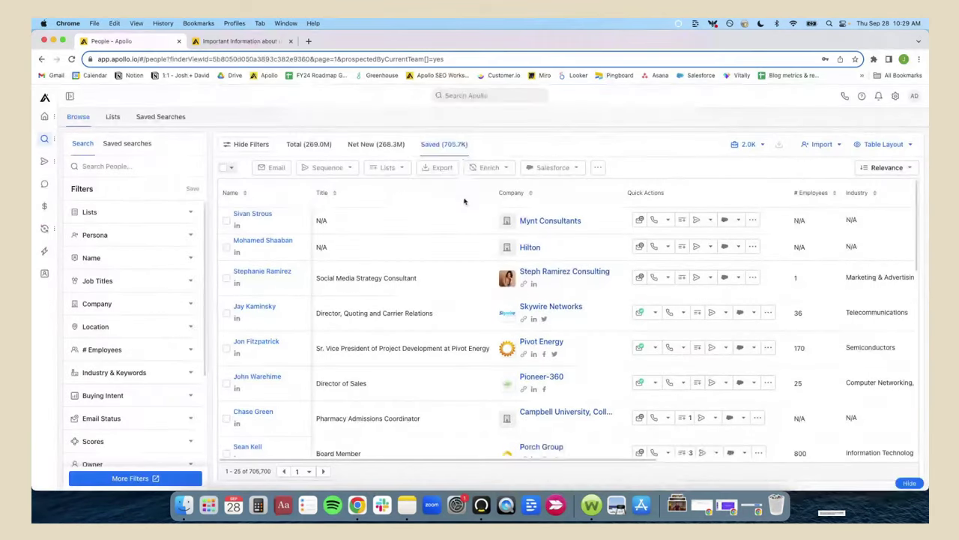
Narrow the saved contacts to those with new job changes and the job title CFO.
left_click(755, 149)
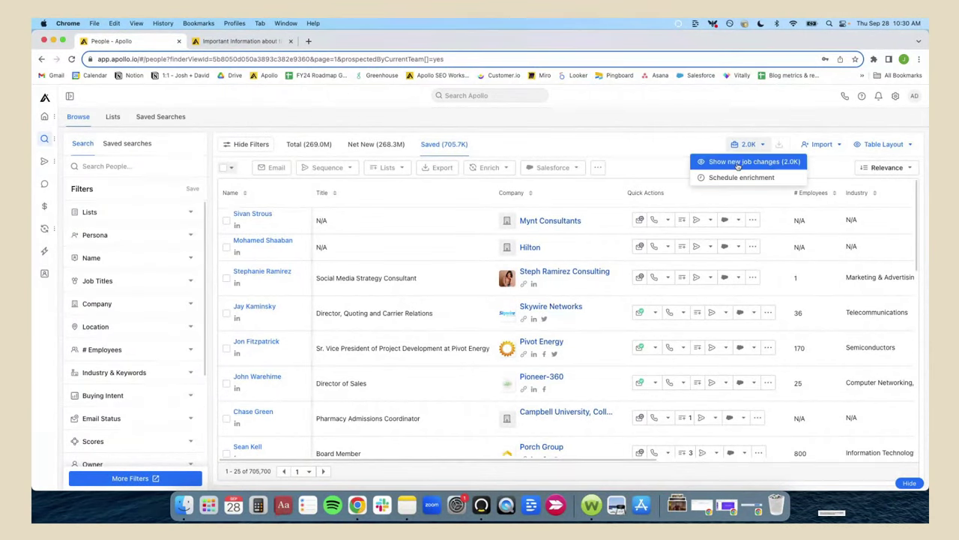
left_click(731, 162)
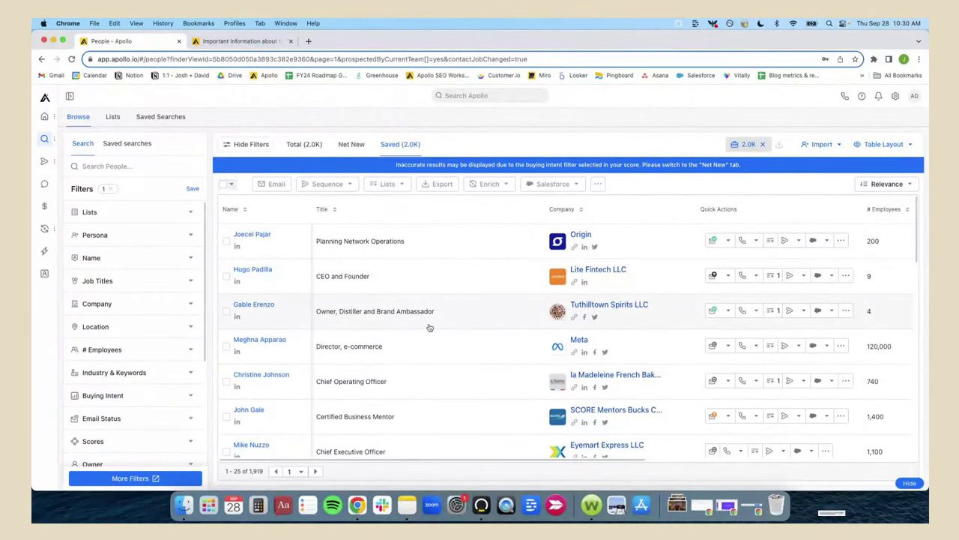
left_click(132, 478)
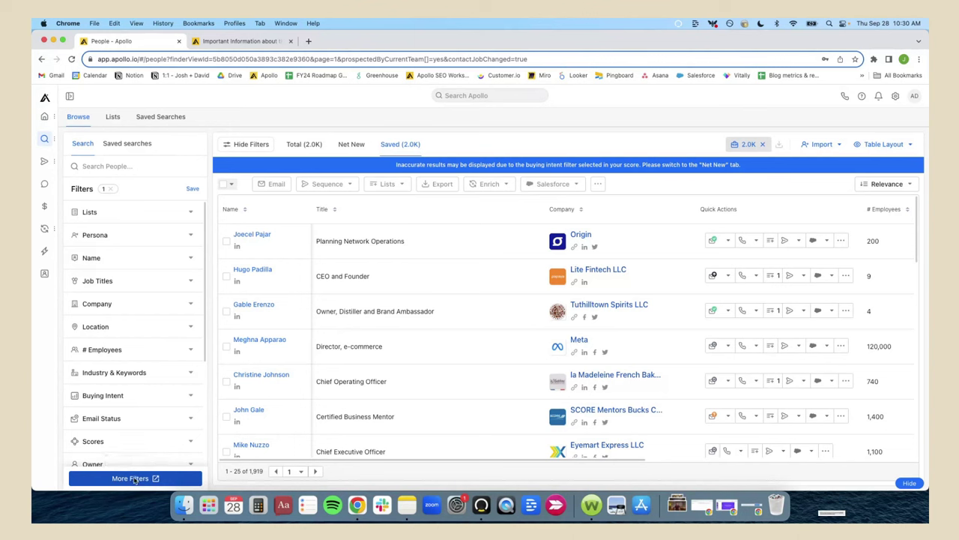
left_click(132, 478)
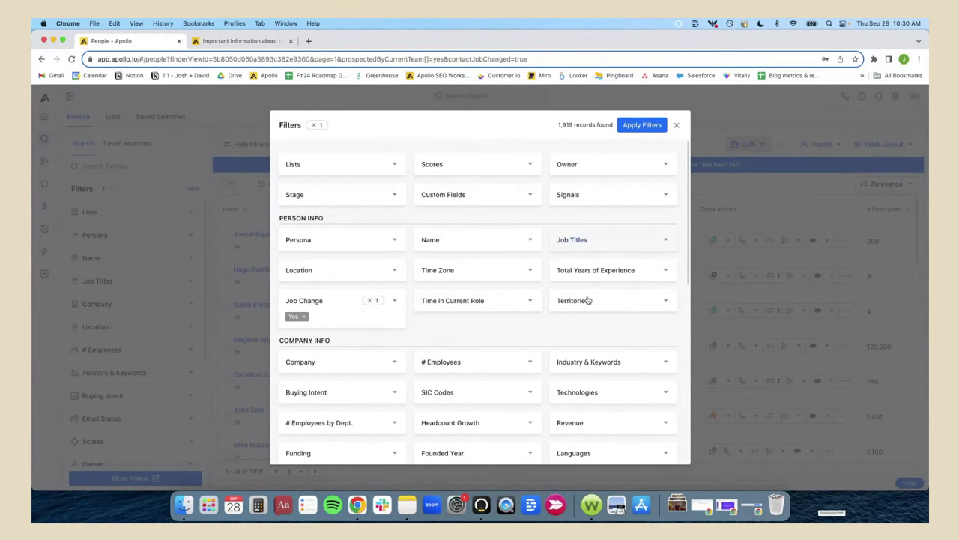
left_click(570, 240)
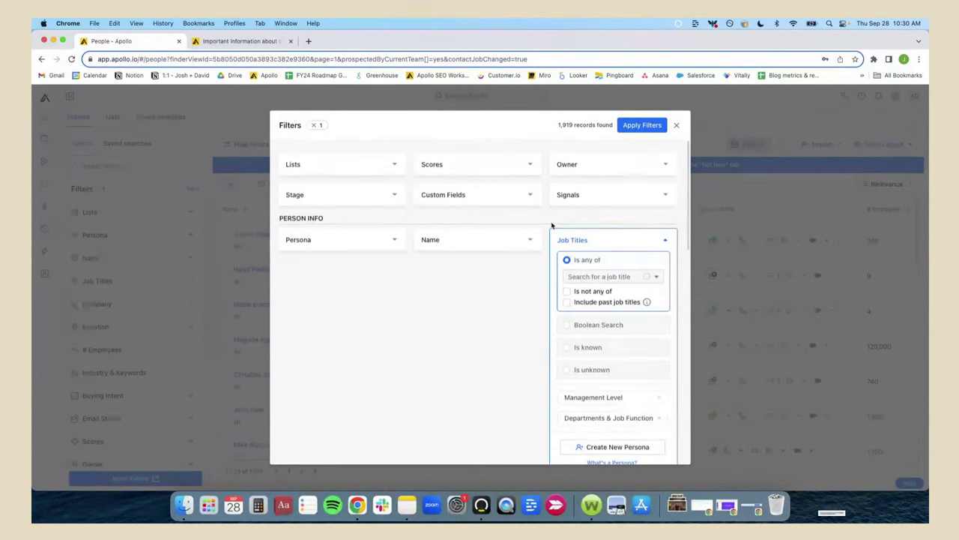
left_click(587, 276)
type("CFO")
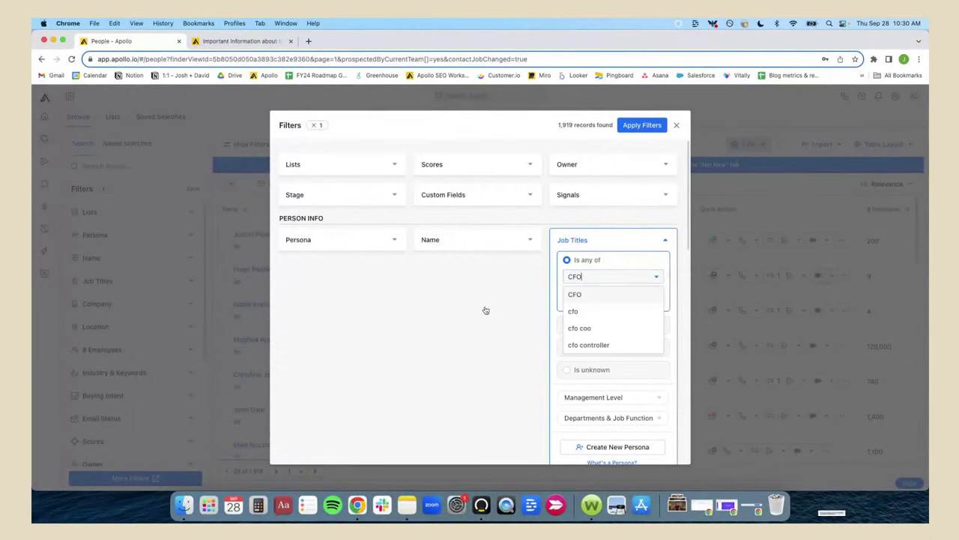
key("Return")
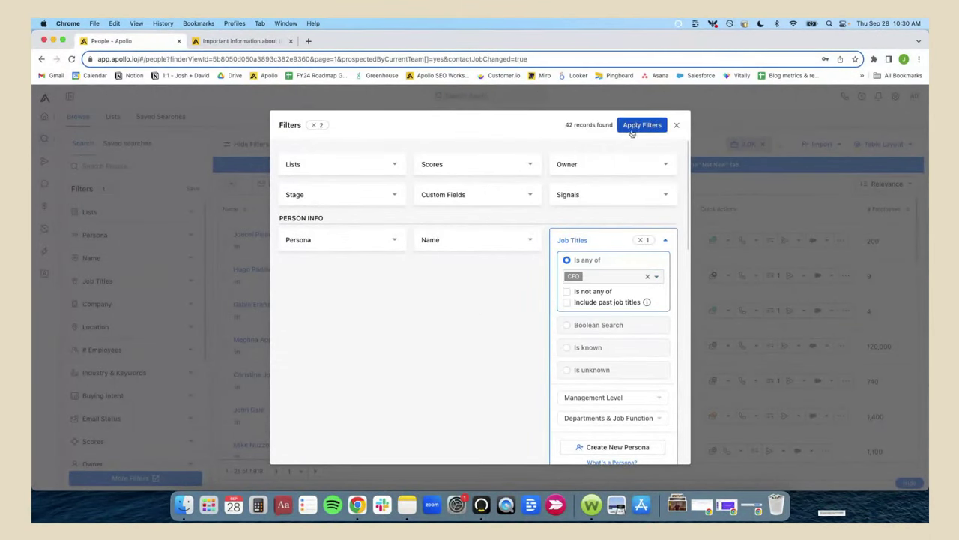
key("Escape")
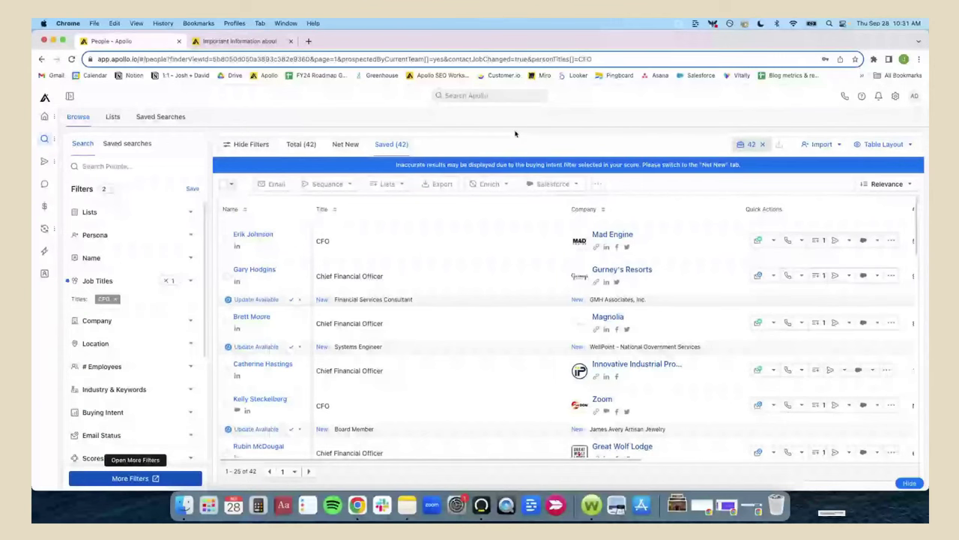
Examine the CFO job-change results, comparing saved titles and companies with the available updates, such as the Great Wolf Lodge contact's new role.
scroll(460, 314, "down", 1)
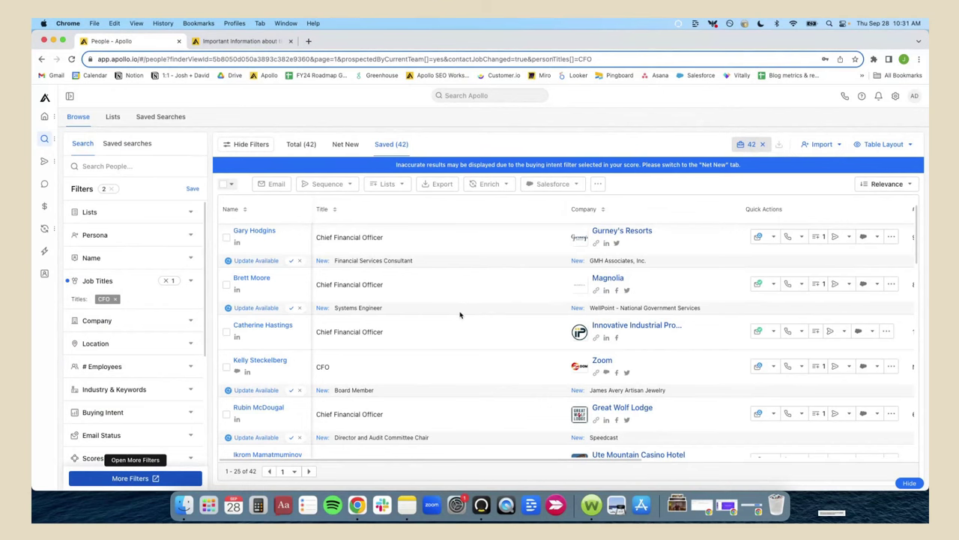
scroll(460, 314, "up", 2)
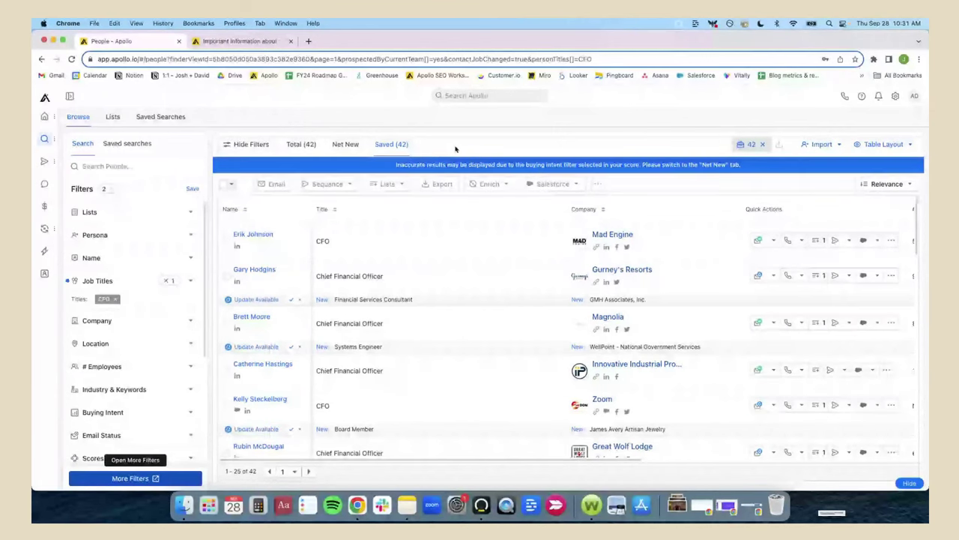
left_click(760, 145)
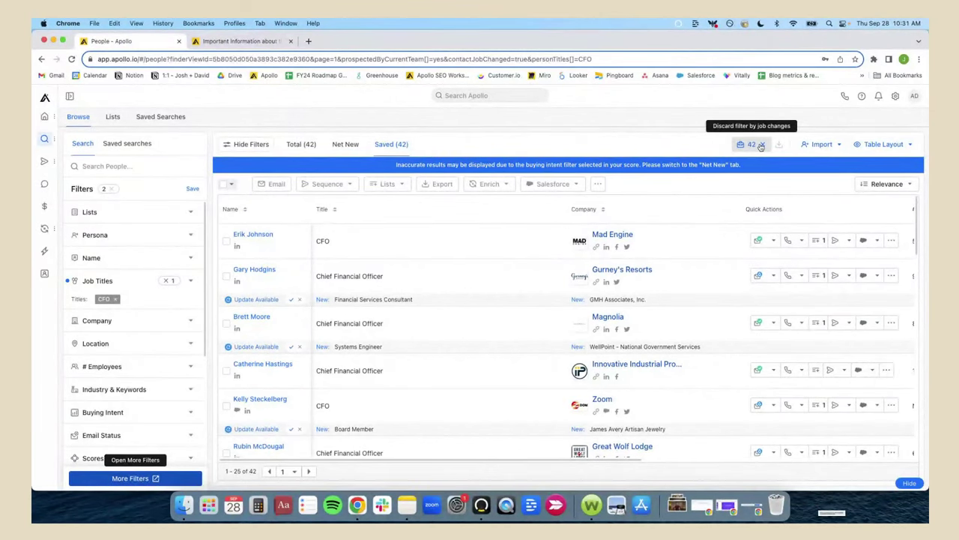
scroll(458, 273, "down", 2)
scroll(458, 272, "down", 5)
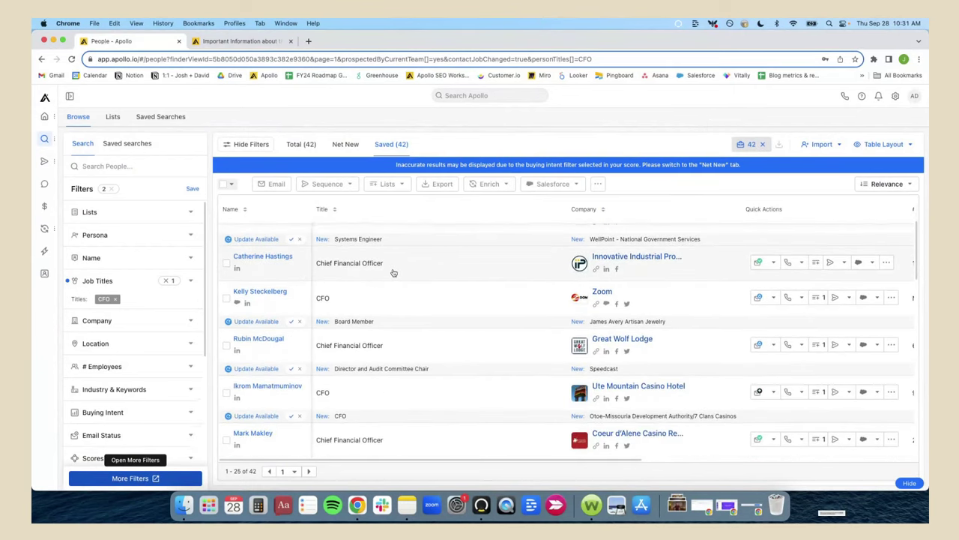
scroll(238, 273, "down", 1)
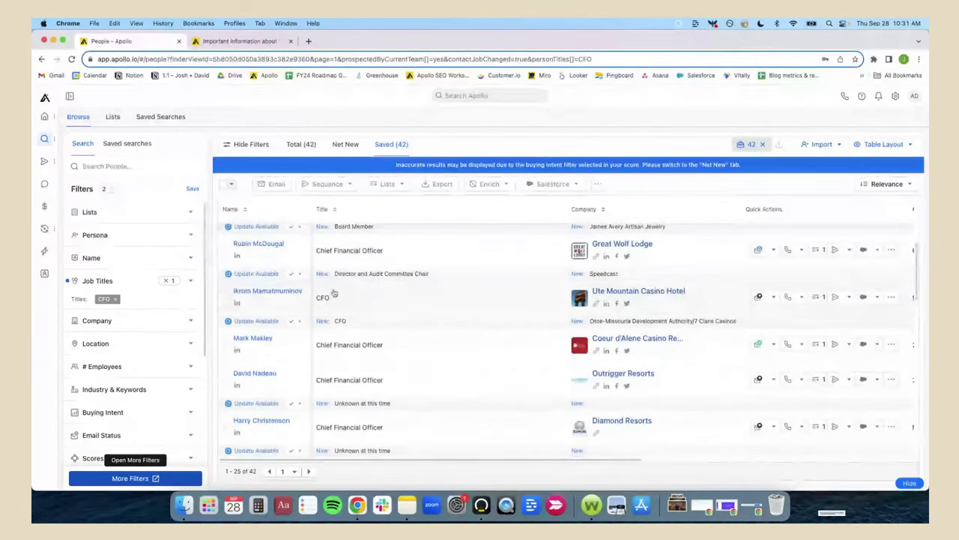
double_click(248, 271)
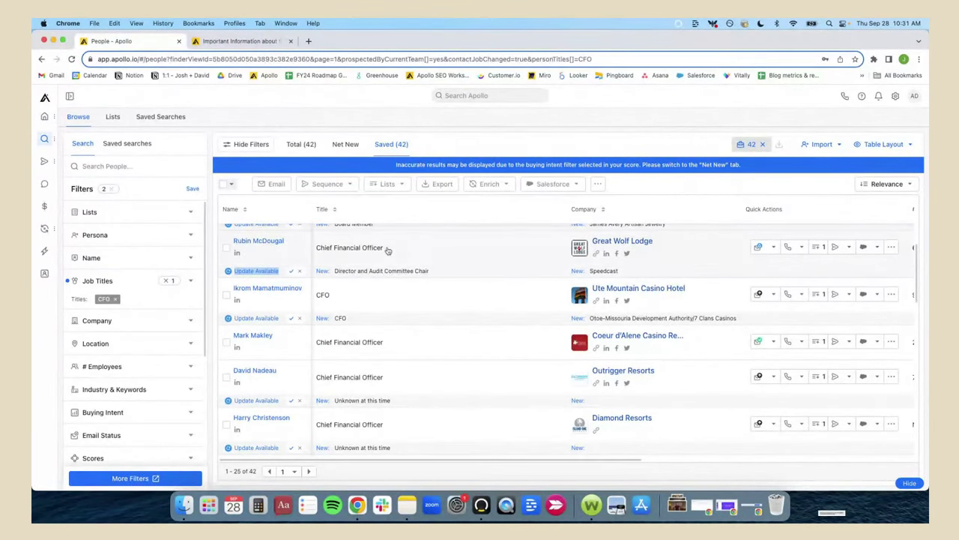
left_click_drag(334, 270, 421, 269)
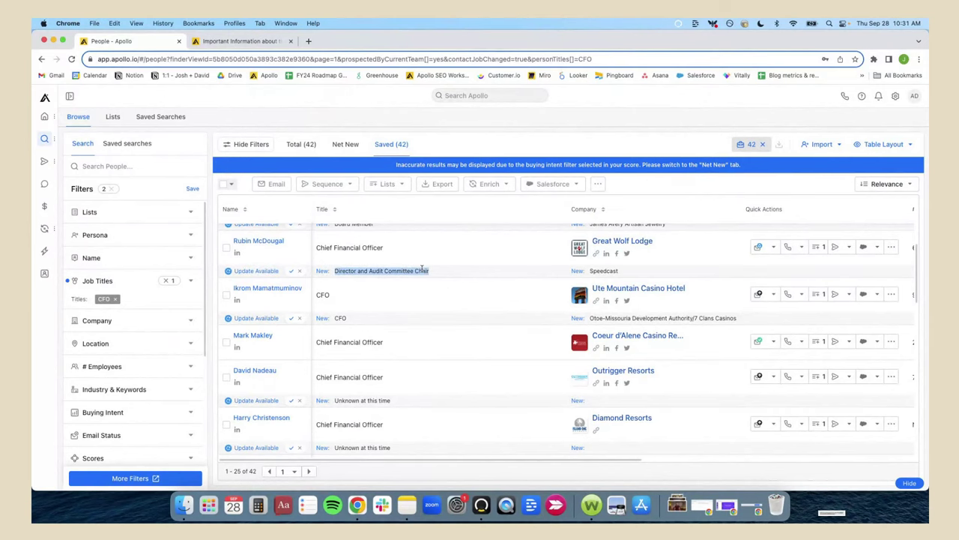
left_click(421, 270)
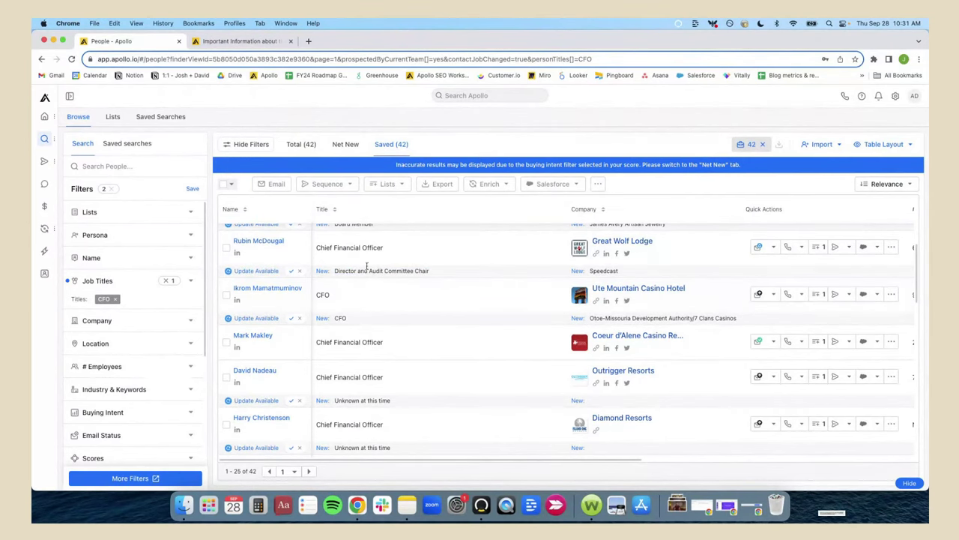
Go to the second page of the CFO job-change results and look through its contacts and their available updates.
scroll(368, 269, "down", 3)
left_click(310, 471)
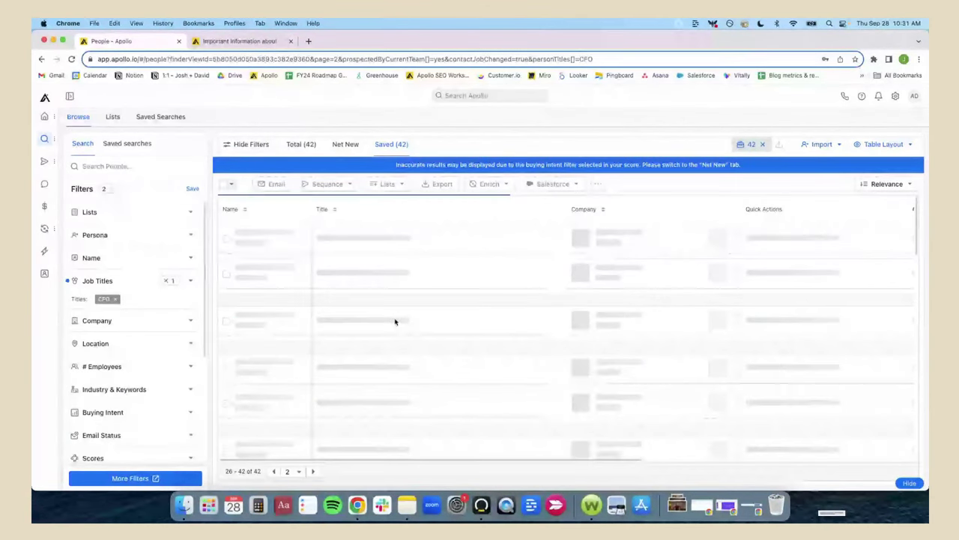
scroll(419, 289, "down", 2)
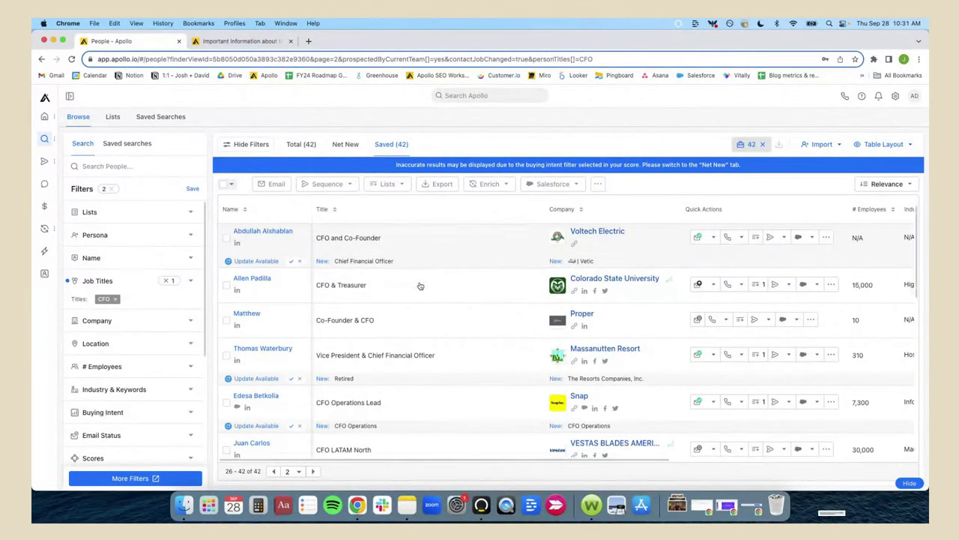
scroll(420, 285, "down", 2)
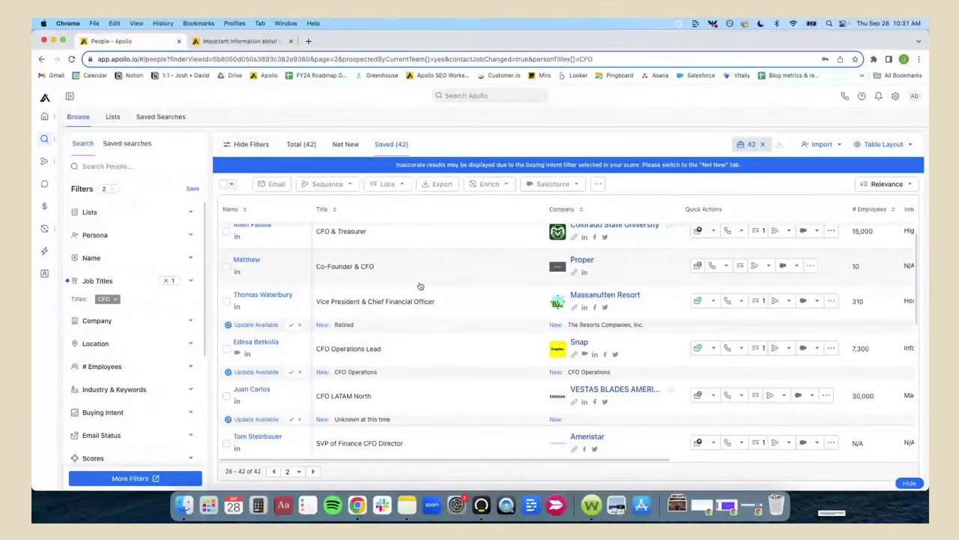
scroll(421, 285, "down", 2)
scroll(421, 286, "down", 4)
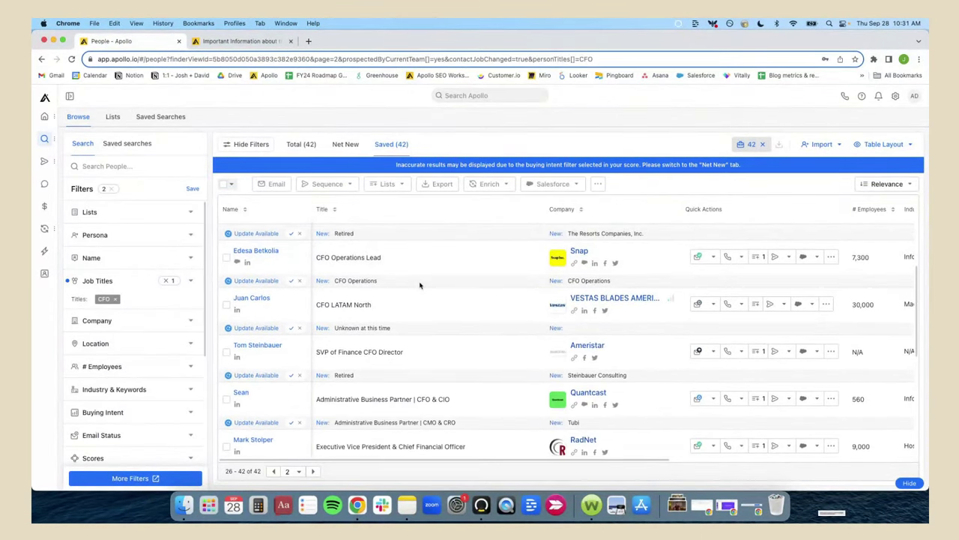
scroll(420, 285, "down", 5)
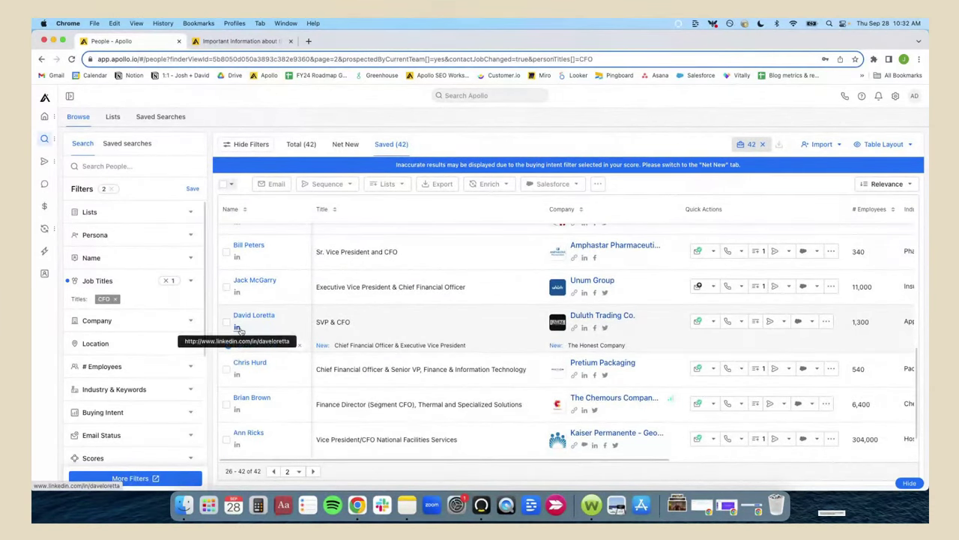
Open the LinkedIn profile of Duluth Trading Co.'s SVP & CFO and review the Experience section against the detected job change.
left_click(237, 327)
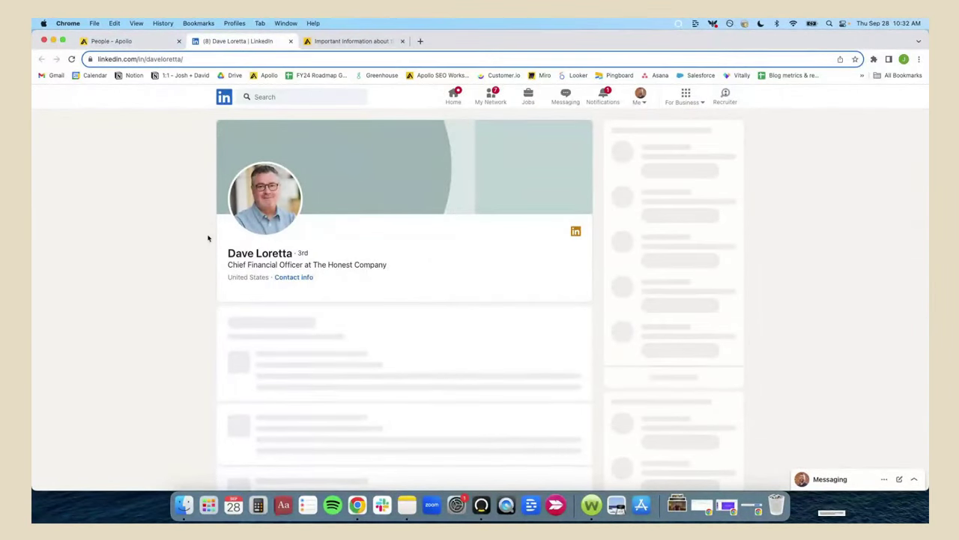
scroll(217, 263, "down", 10)
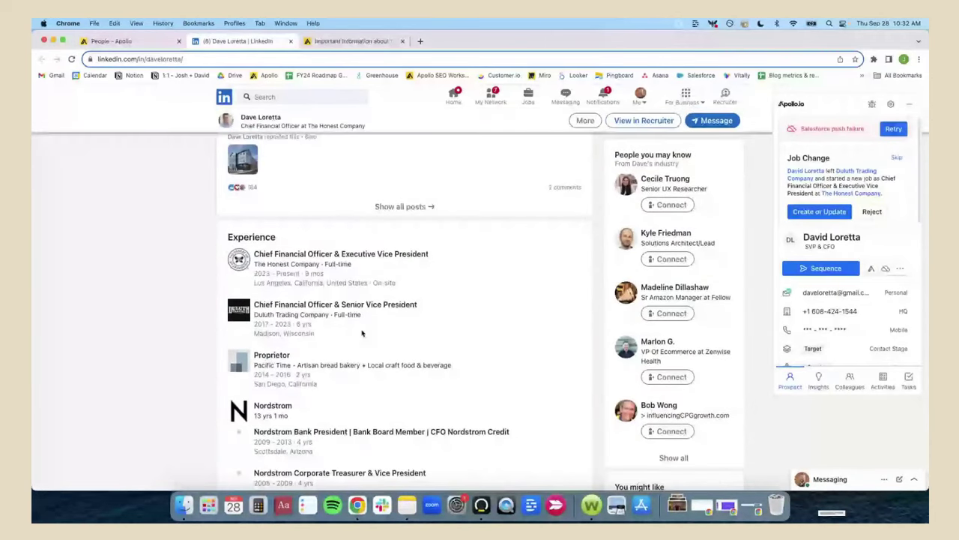
left_click_drag(362, 332, 180, 311)
left_click(180, 311)
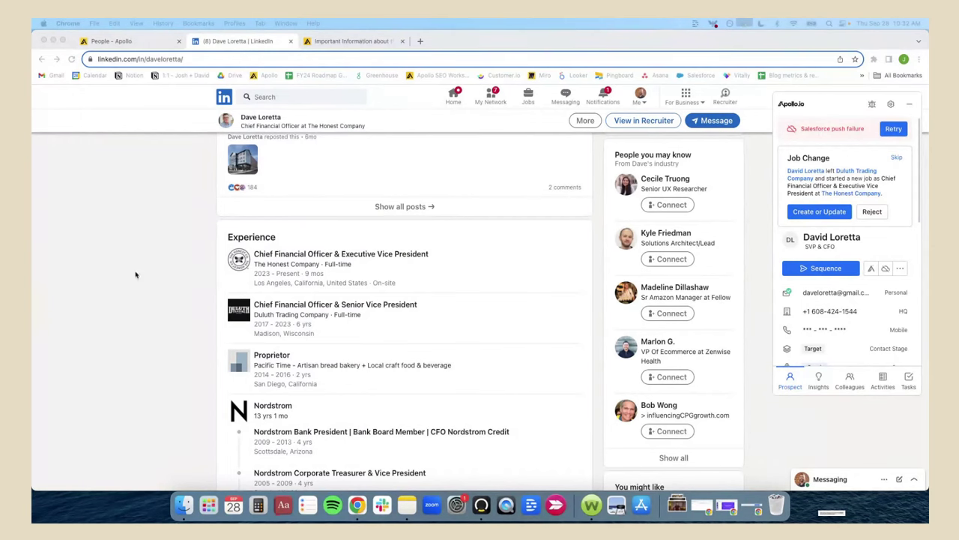
left_click(211, 300)
left_click(156, 302)
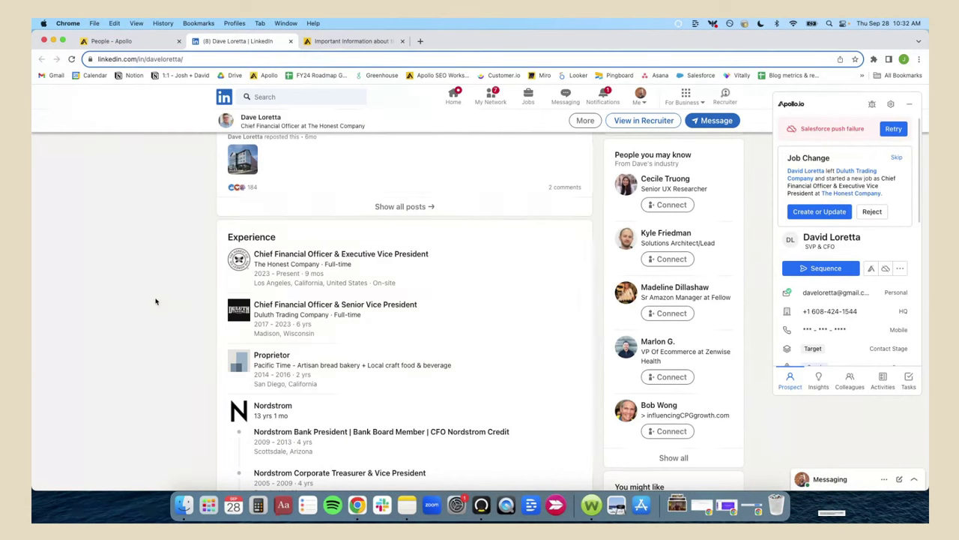
Return to Apollo's people search, clear the CFO job title and job change filters, and switch from saved to total contacts.
key("ctrl+shift+Tab")
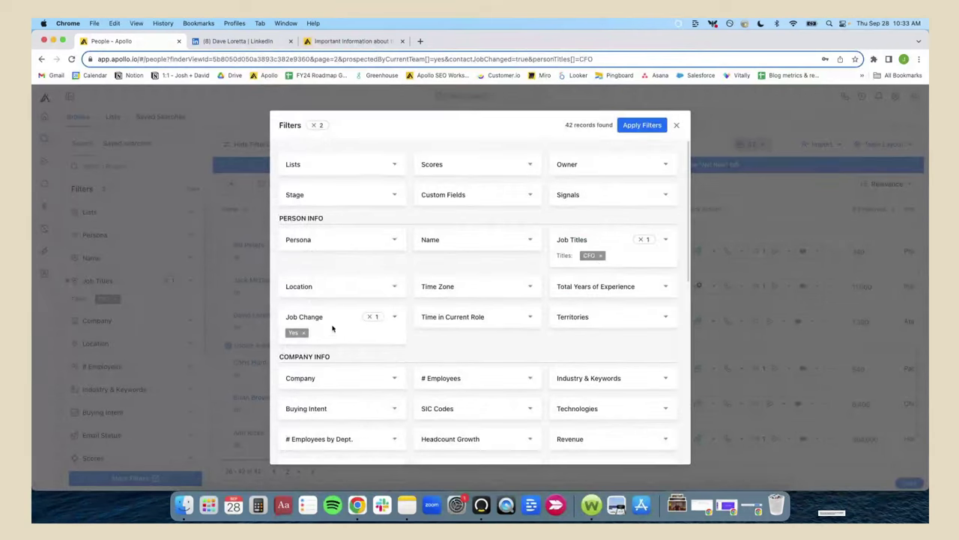
left_click(601, 255)
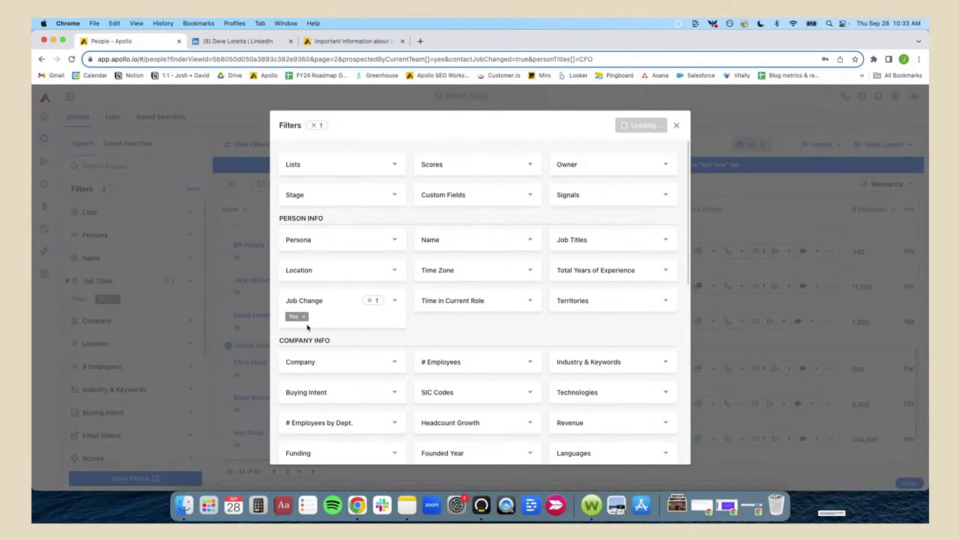
left_click(305, 317)
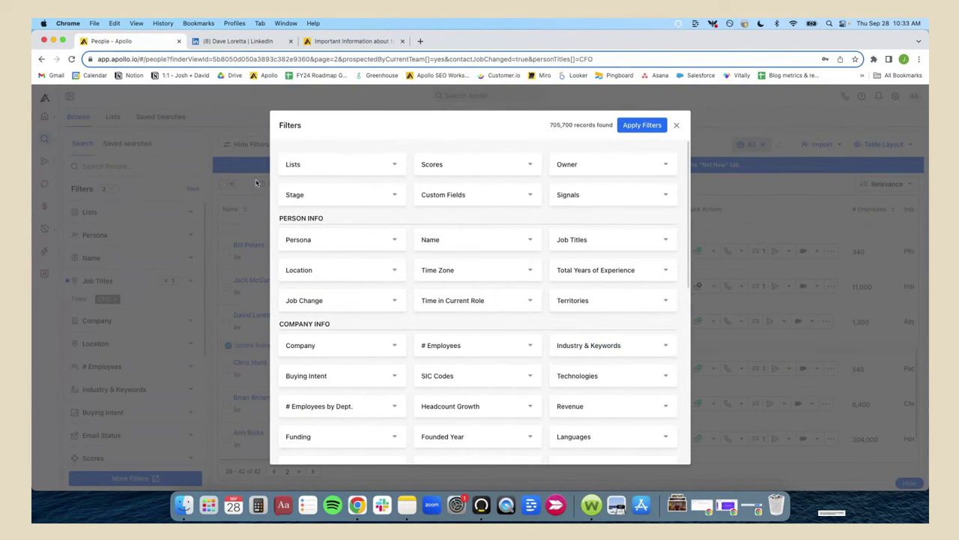
left_click(676, 125)
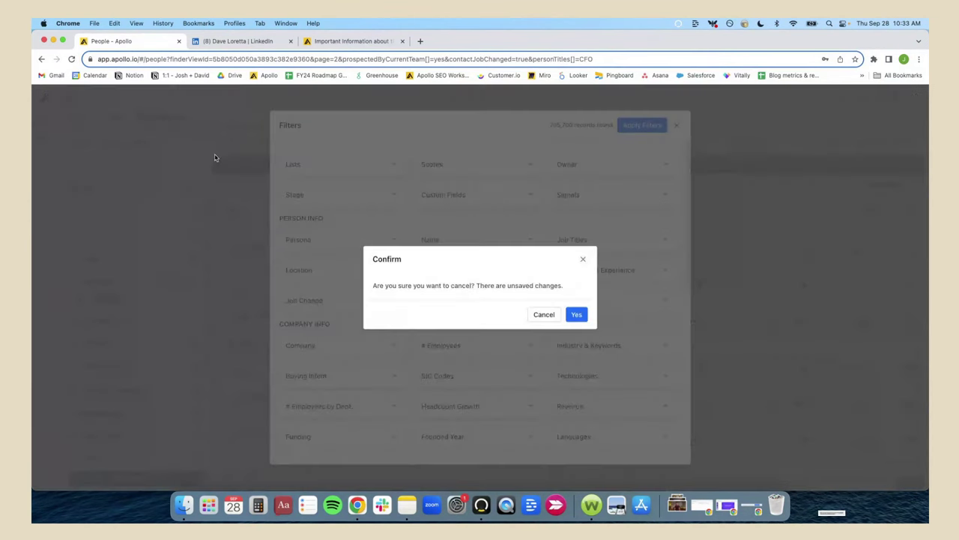
left_click(312, 203)
left_click(677, 125)
left_click(578, 315)
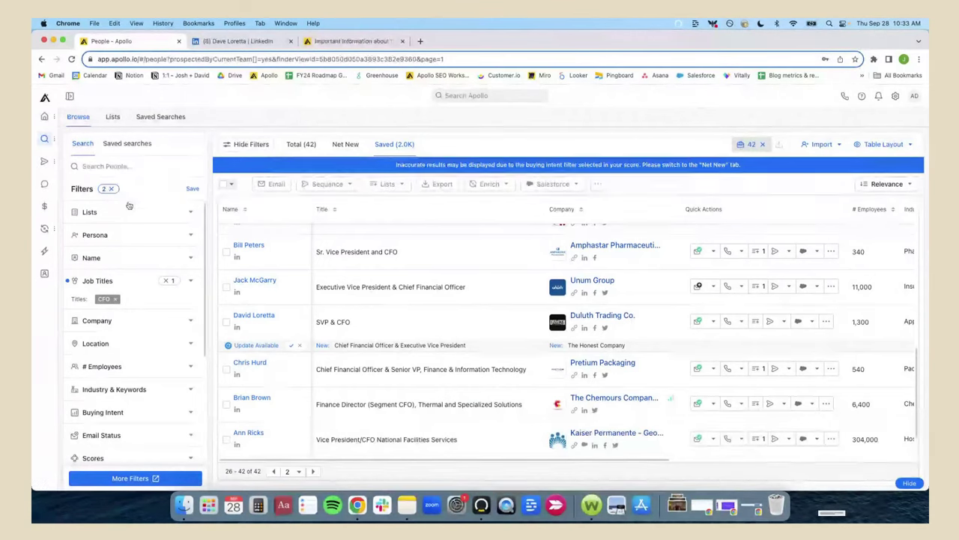
left_click(294, 145)
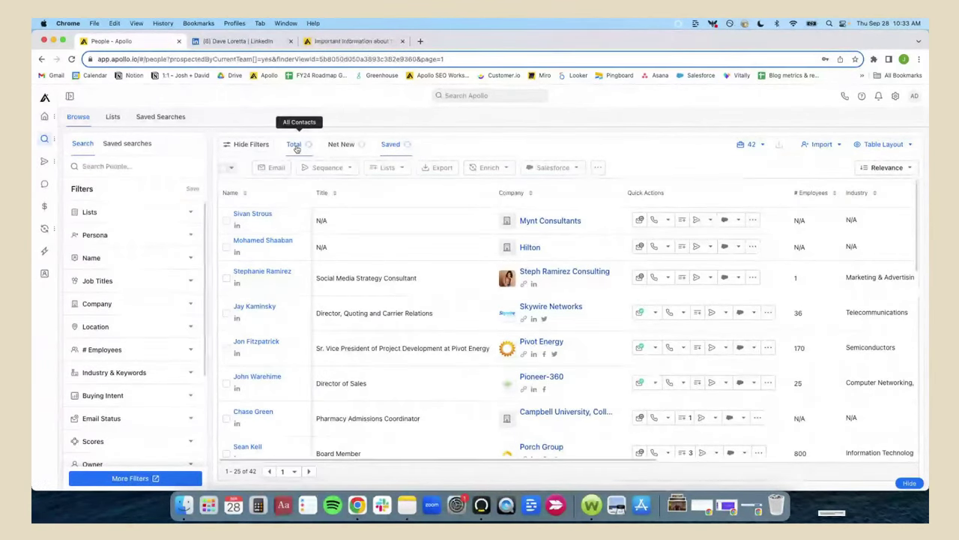
left_click(296, 147)
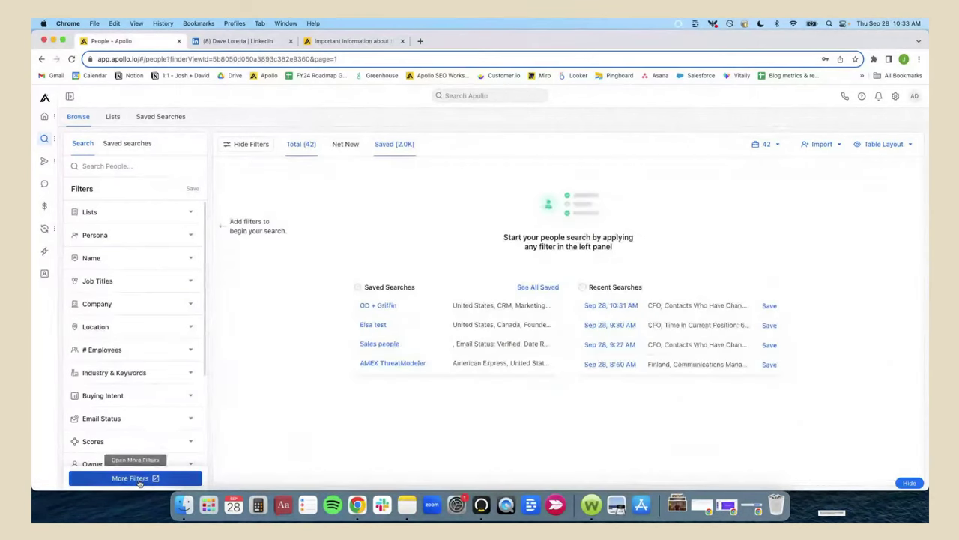
Add a Time in Current Role filter with a minimum of 0 years 2 months and a maximum of 1 year.
left_click(139, 480)
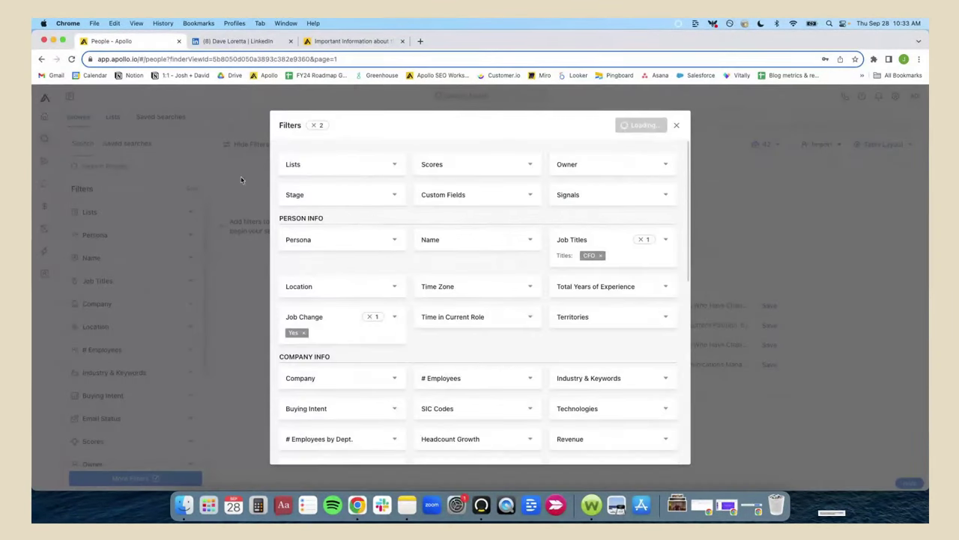
scroll(507, 168, "down", 1)
scroll(495, 180, "down", 1)
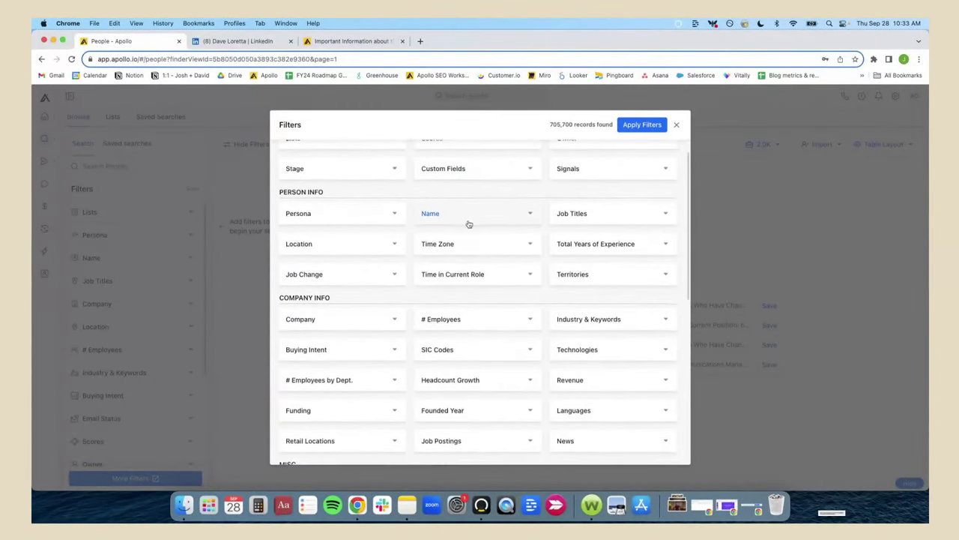
scroll(465, 224, "down", 1)
left_click(457, 256)
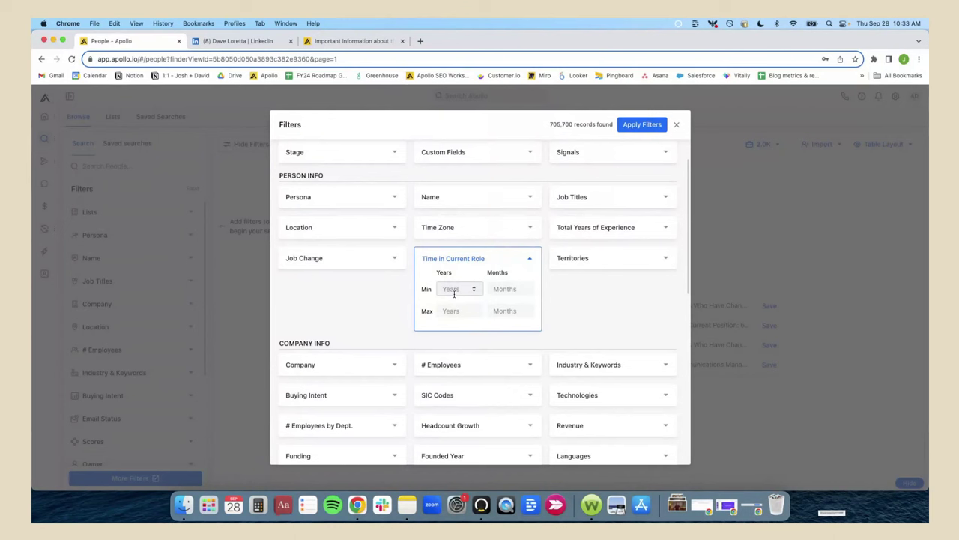
type("0")
key("Tab")
type("2")
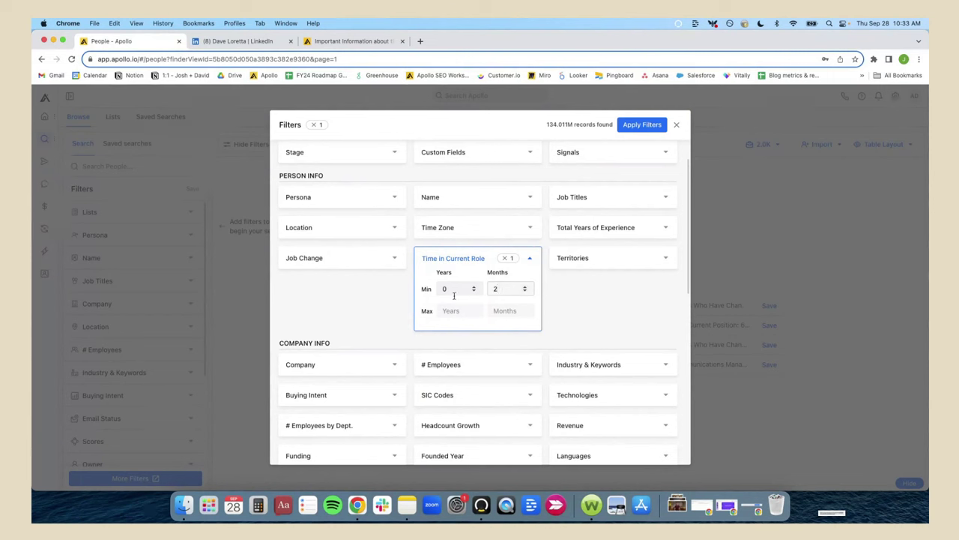
left_click(456, 307)
type("1")
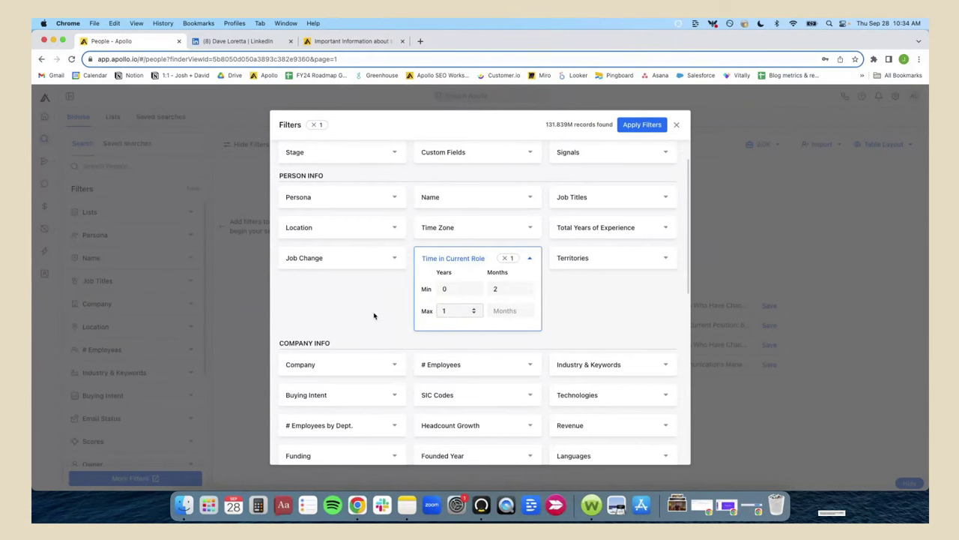
left_click(597, 316)
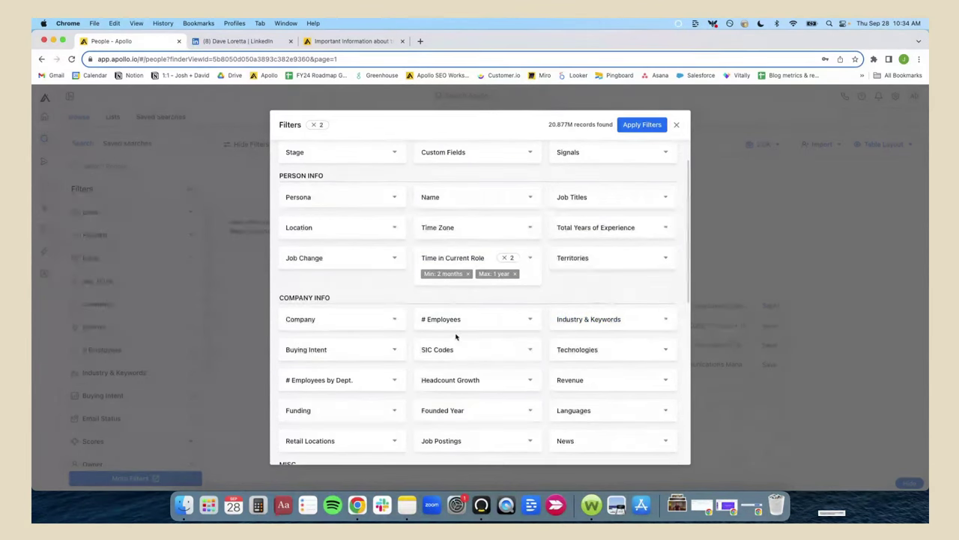
Add CFO as a job title filter to the people search.
left_click(593, 198)
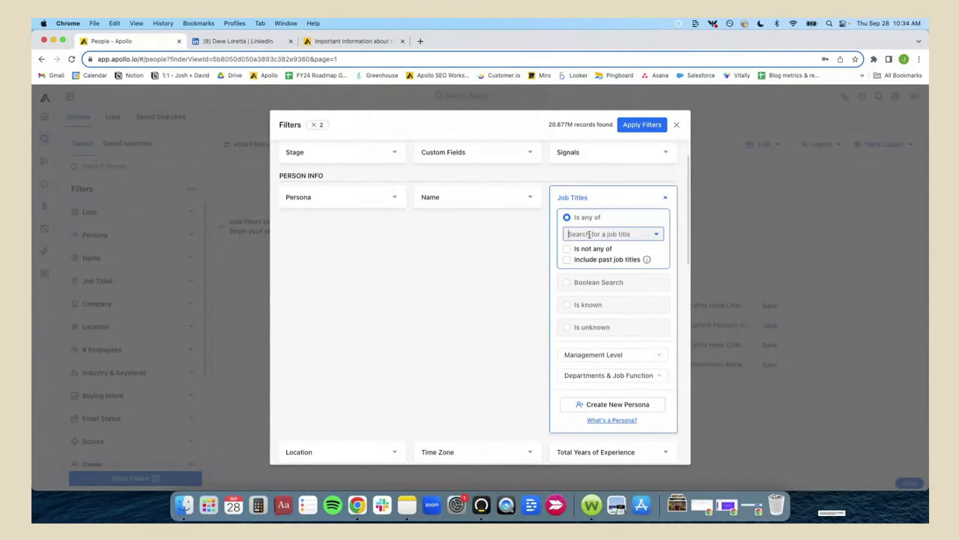
type("CFO")
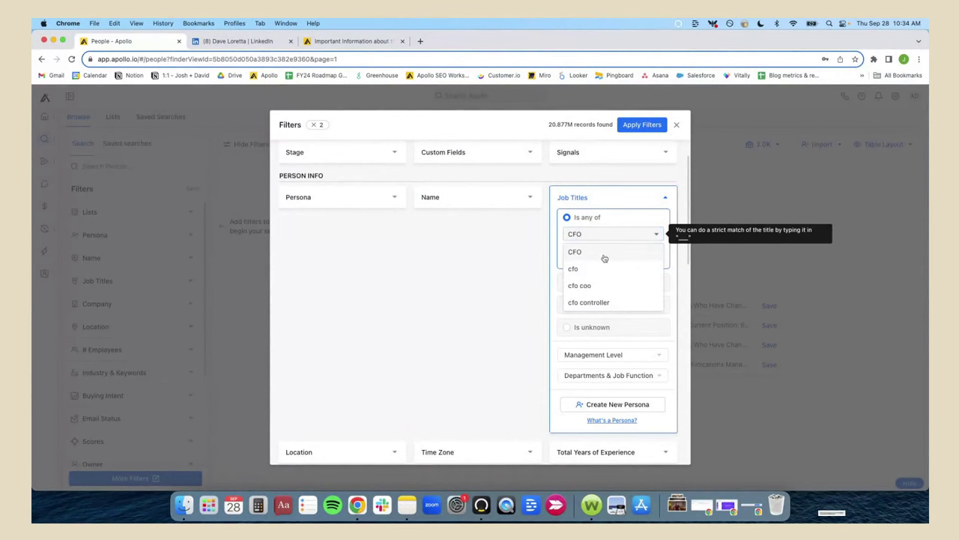
key("Return")
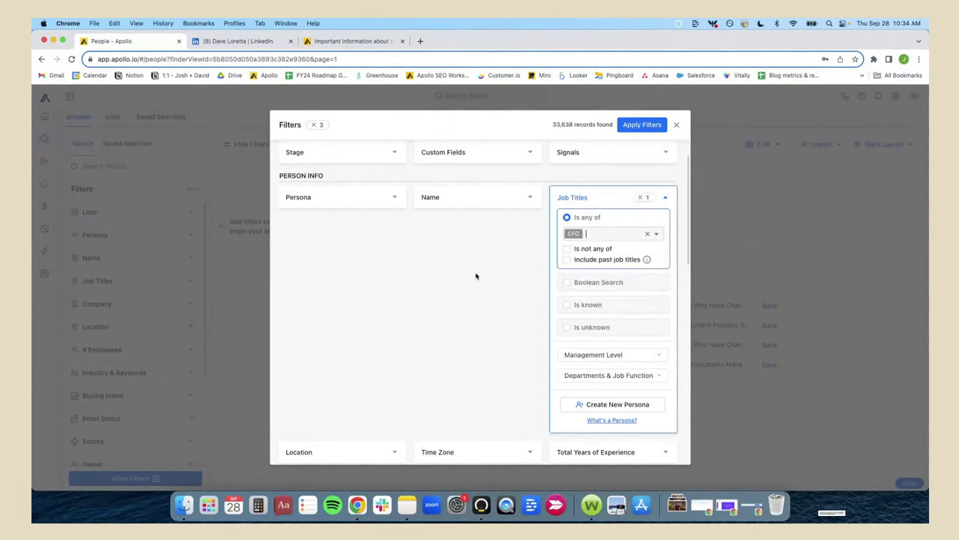
left_click(666, 197)
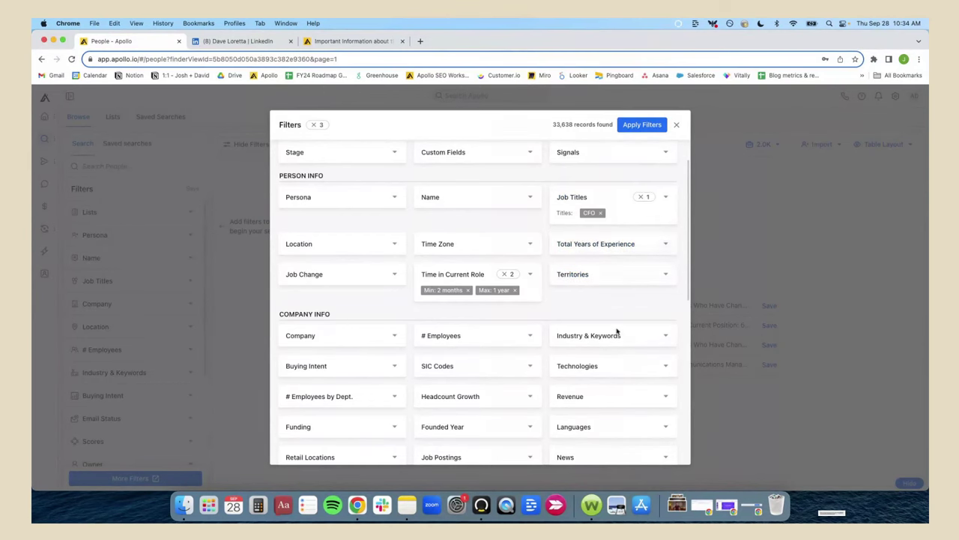
Filter by the industries commercial real estate and logistics & supply chain.
scroll(592, 317, "down", 2)
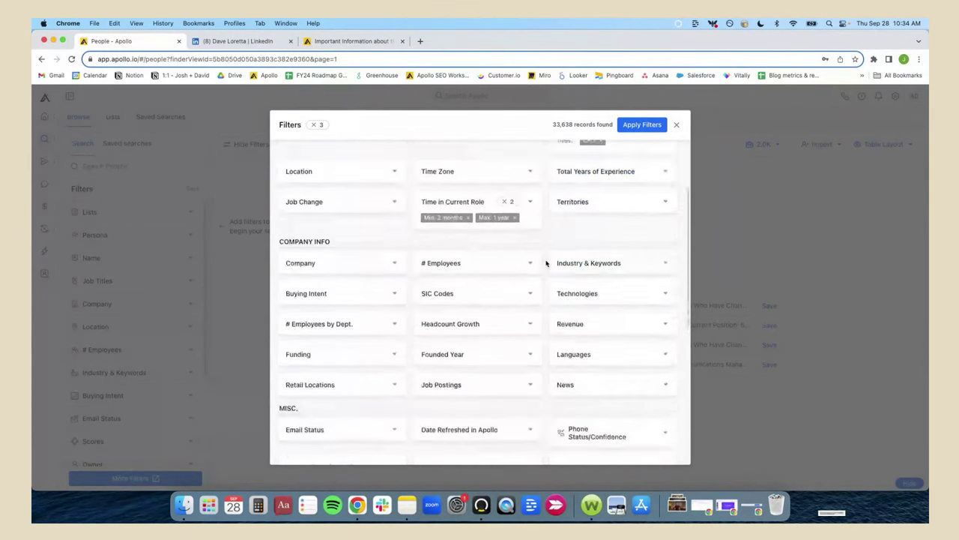
left_click(604, 246)
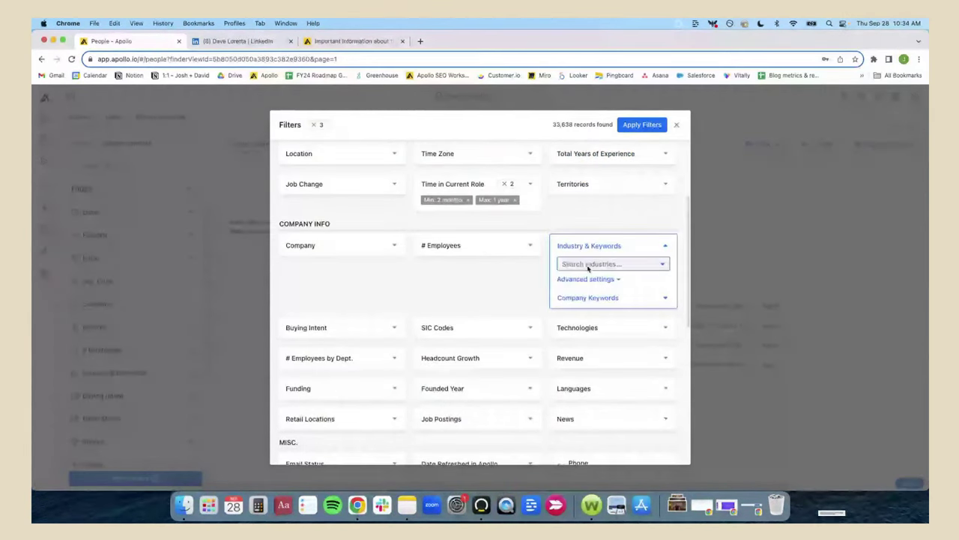
left_click(588, 265)
type("commer")
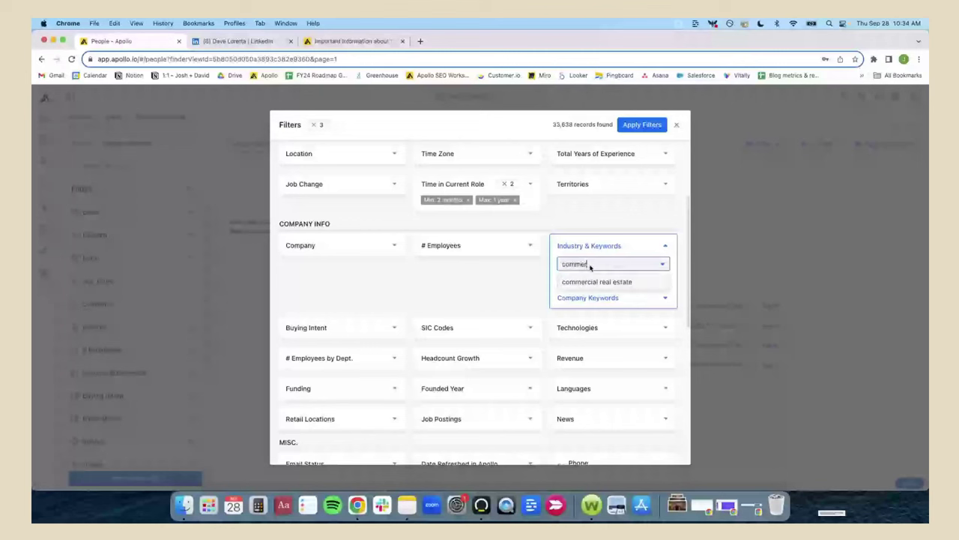
left_click(607, 281)
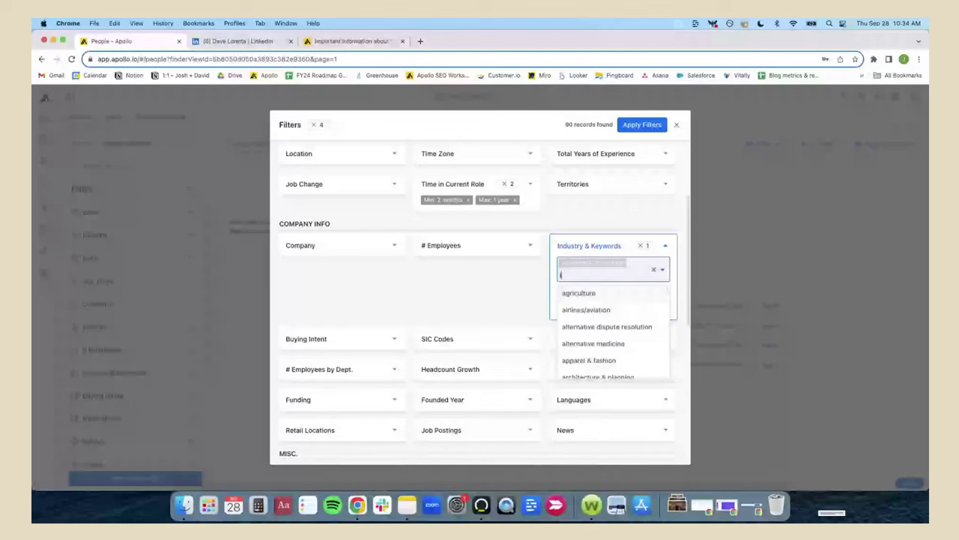
type("logi")
key("Return")
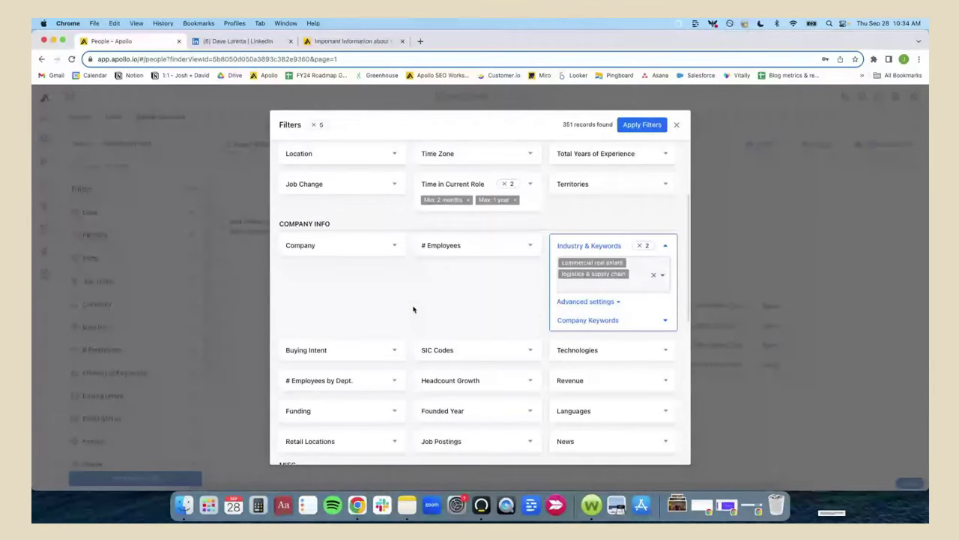
left_click(413, 309)
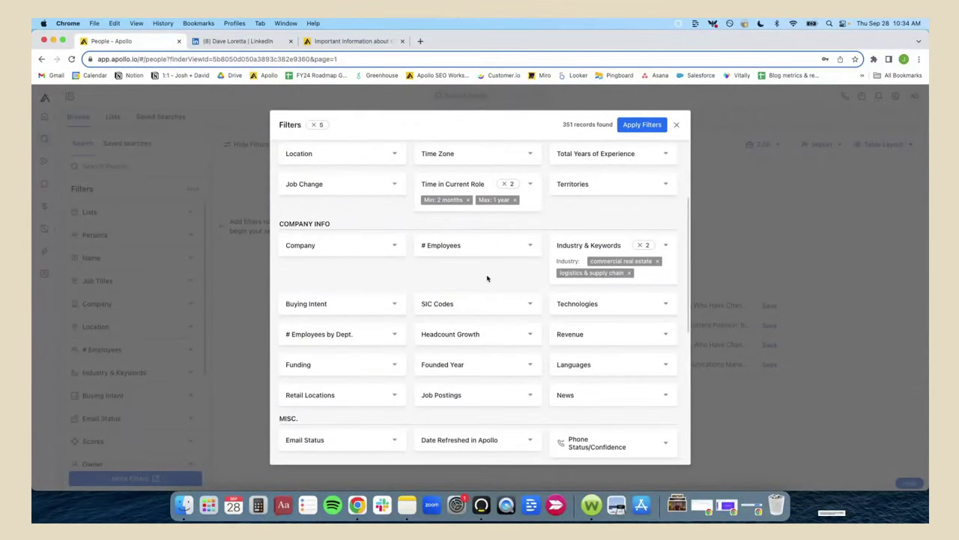
Add a Job Postings filter for companies currently hiring a controller and apply all filters to the people search.
scroll(488, 277, "down", 1)
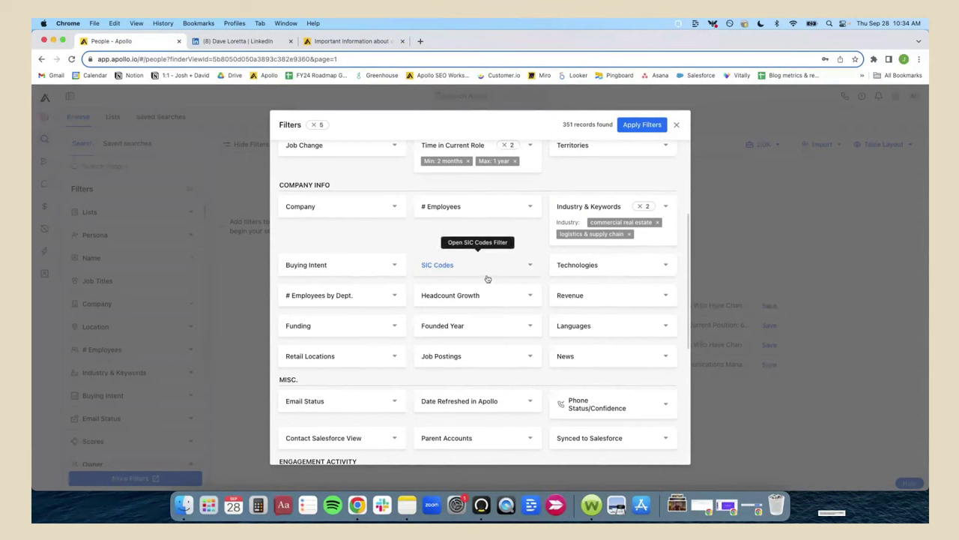
scroll(487, 279, "down", 1)
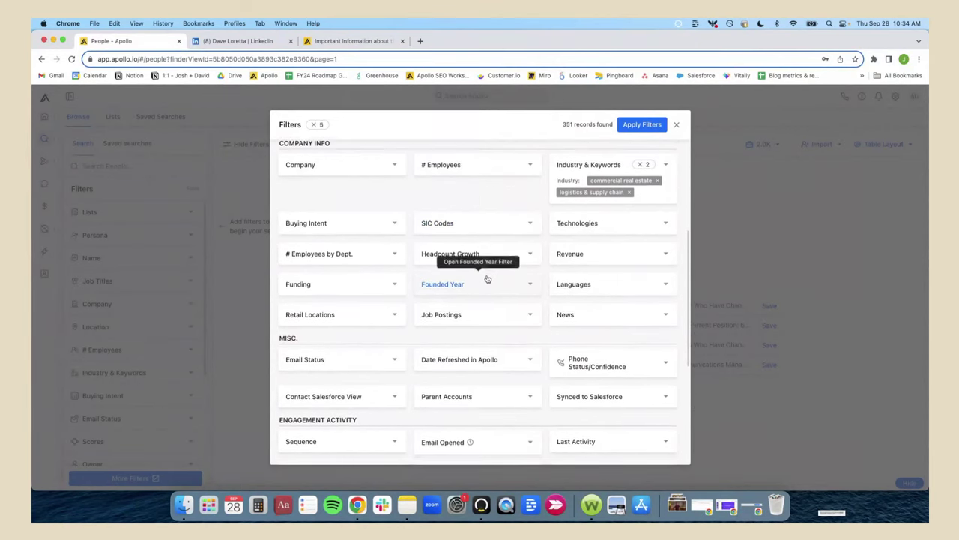
scroll(460, 306, "down", 1)
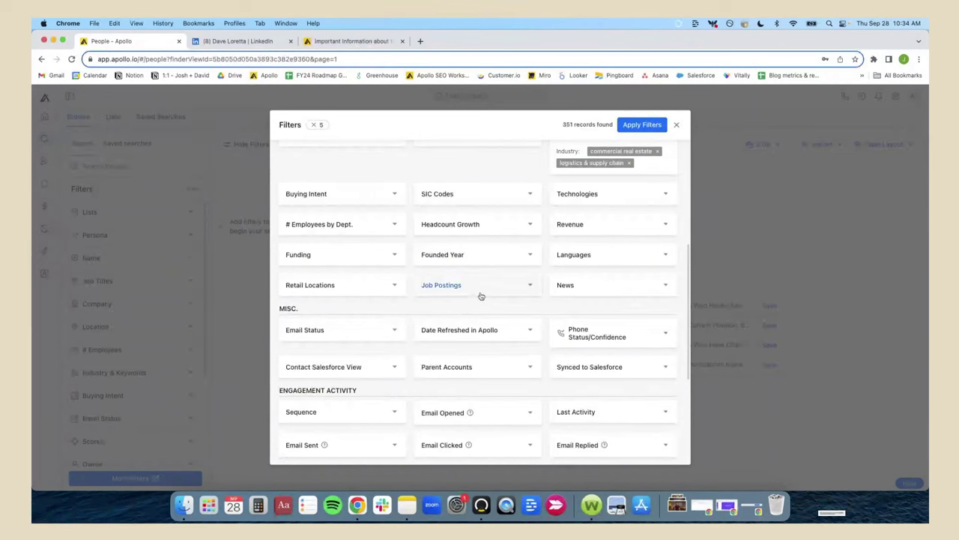
left_click(470, 290)
left_click(473, 314)
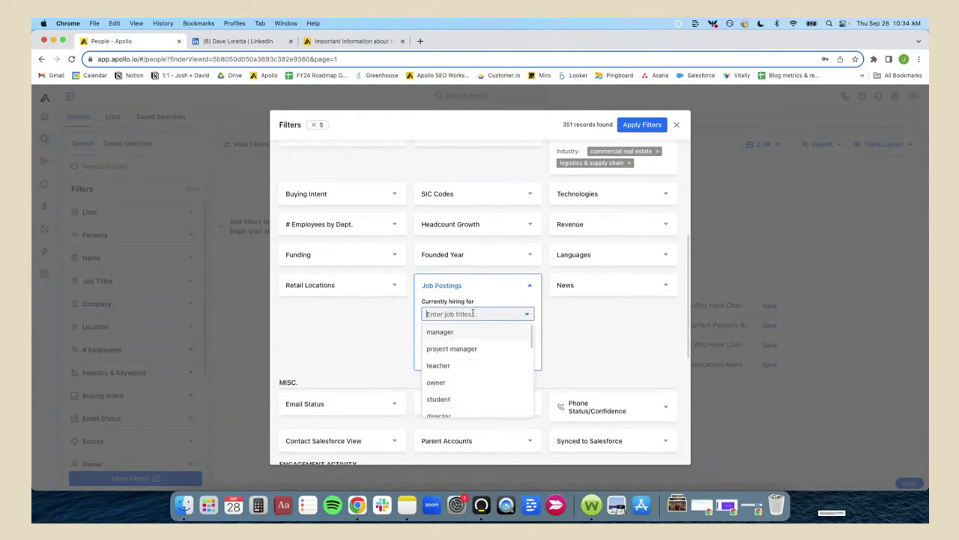
type("cont")
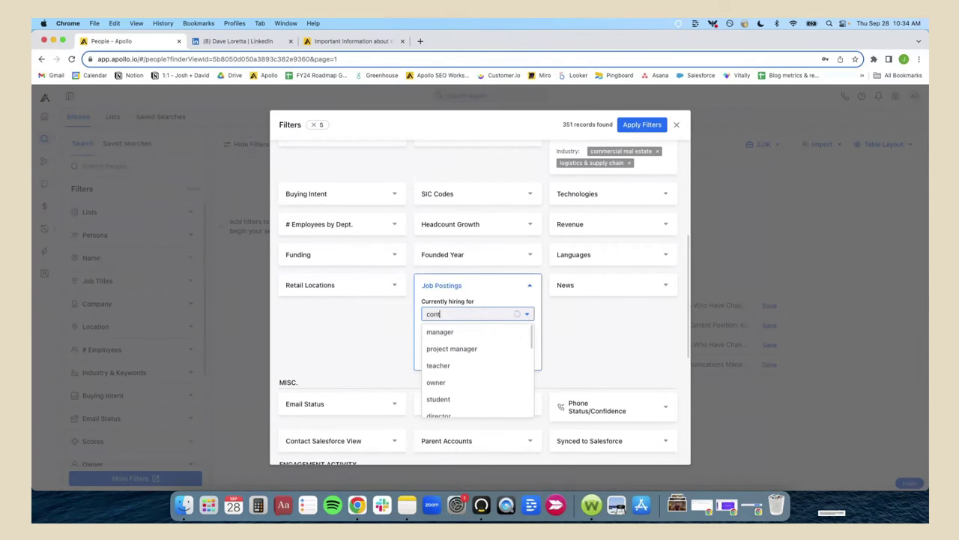
type("roller")
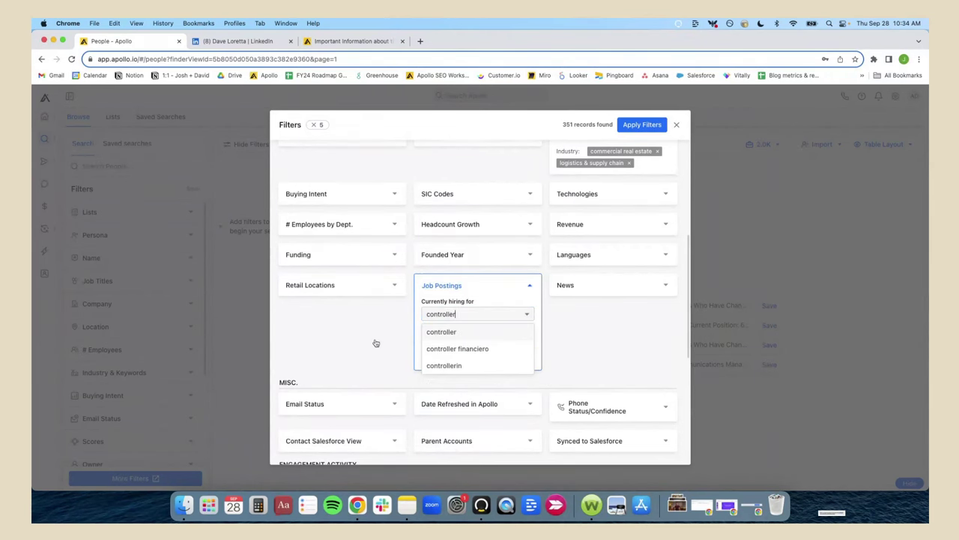
key("Return")
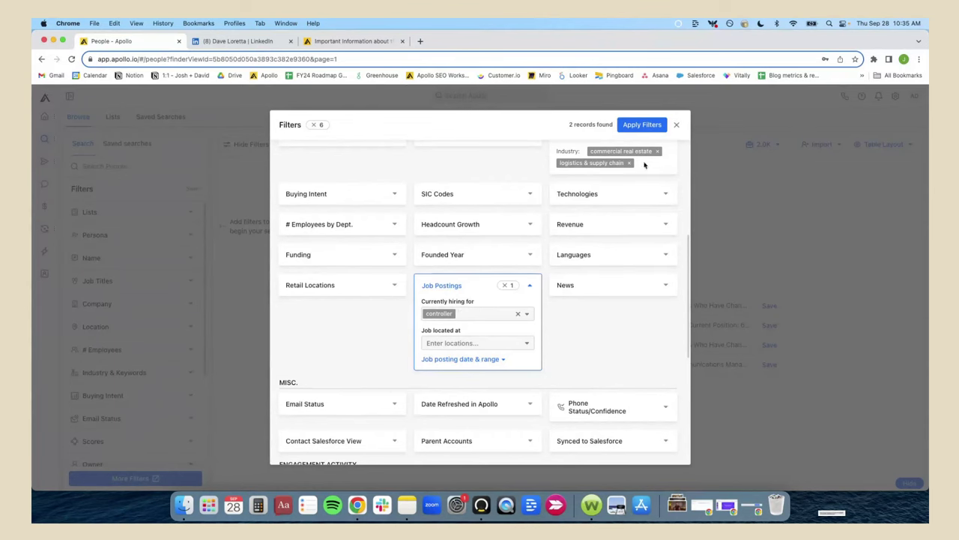
left_click(642, 125)
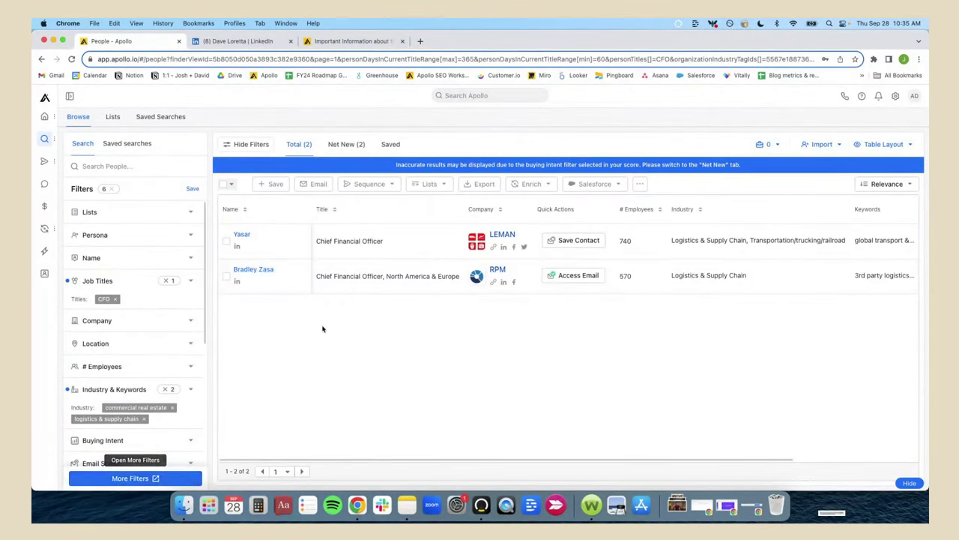
Check the applied filters, open the profile of RPM's Chief Financial Officer, North America & Europe, and review the work history and company research.
scroll(114, 288, "down", 3)
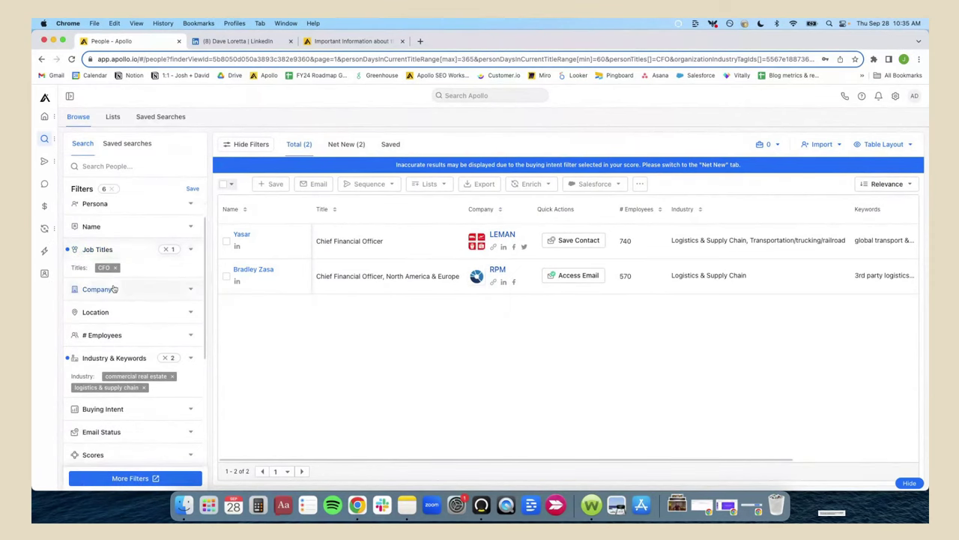
scroll(149, 238, "down", 10)
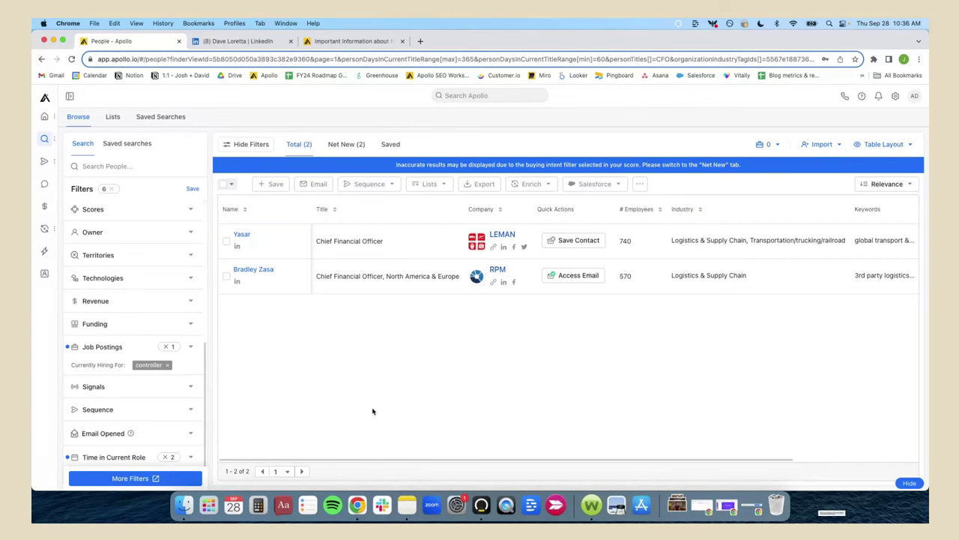
left_click(258, 269)
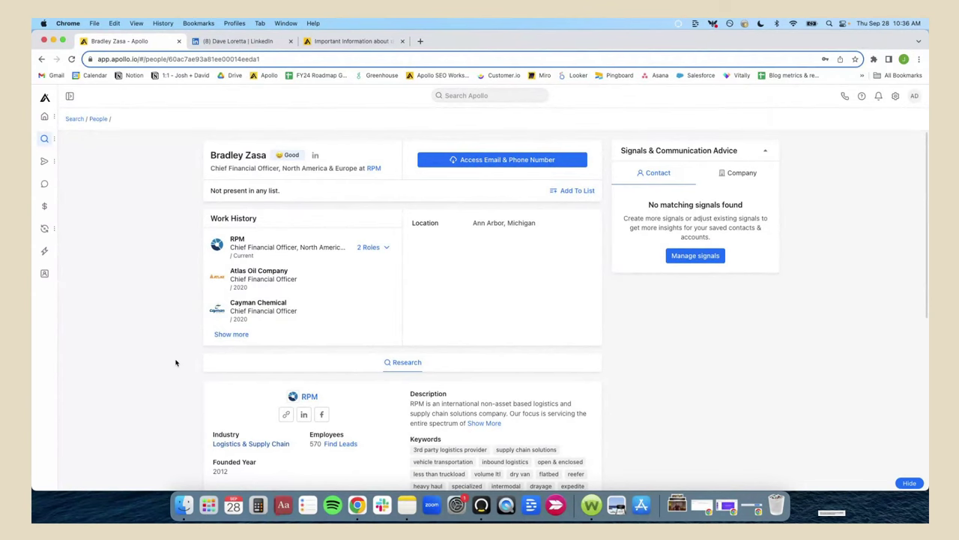
scroll(180, 300, "down", 1)
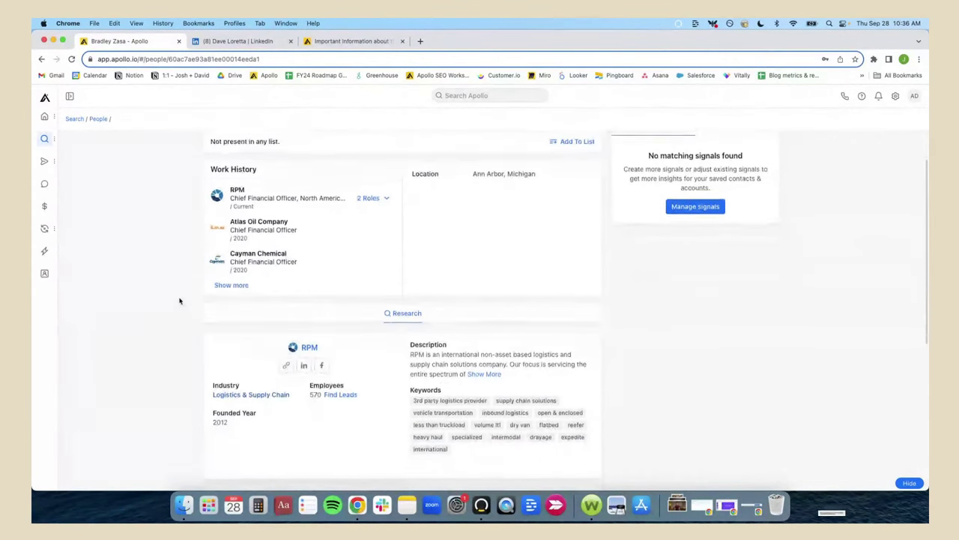
scroll(180, 301, "up", 1)
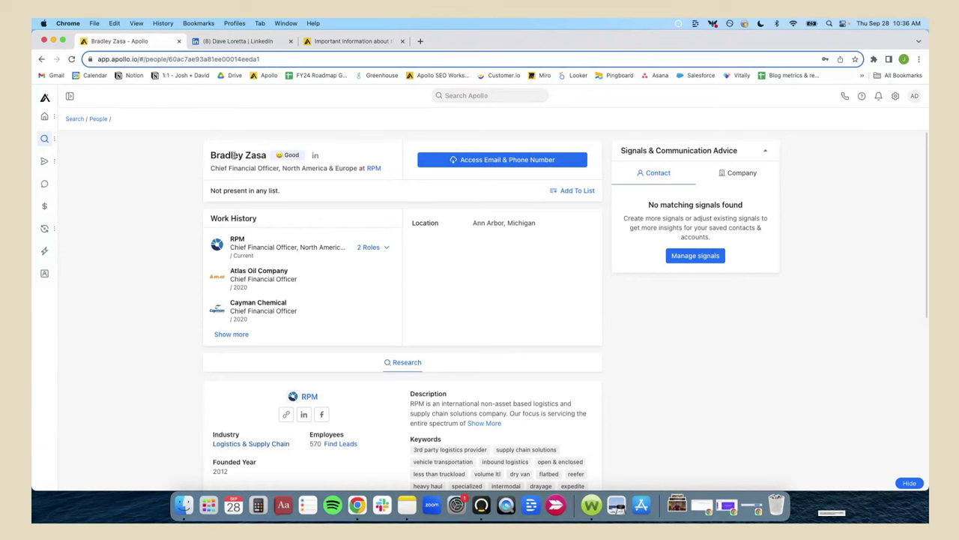
left_click_drag(210, 155, 267, 155)
left_click(173, 205)
scroll(174, 215, "down", 1)
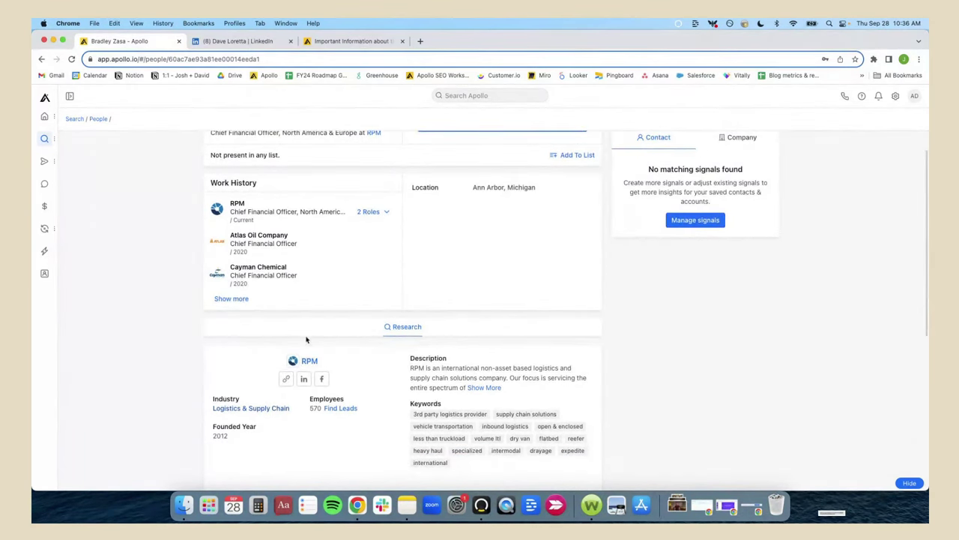
Open RPM's company page from the CFO's profile and review its keywords, relevant technology and personas.
left_click(309, 362)
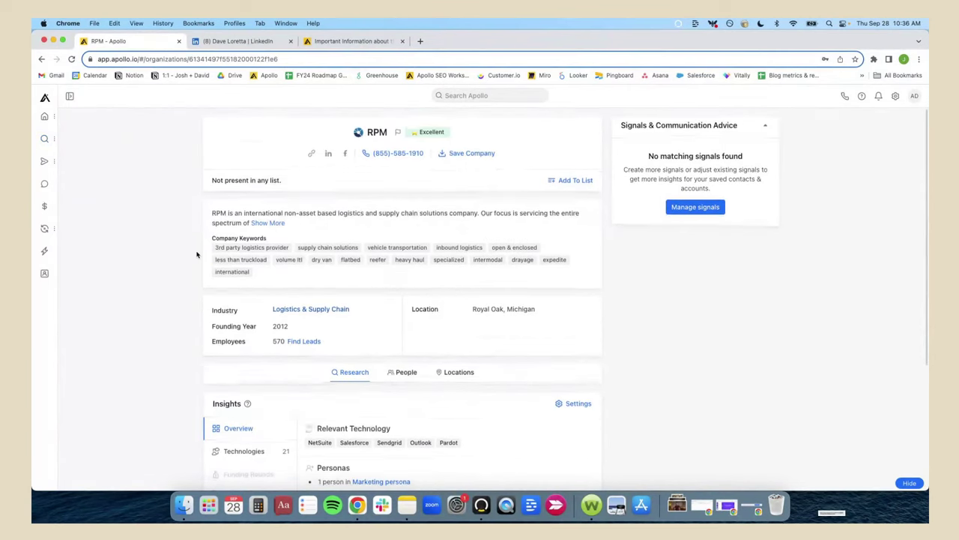
scroll(197, 254, "down", 1)
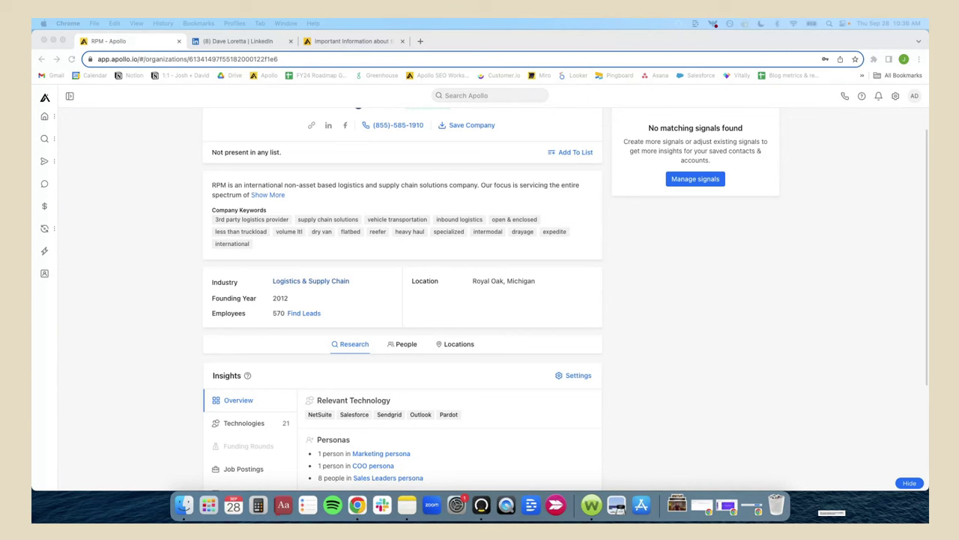
left_click(183, 298)
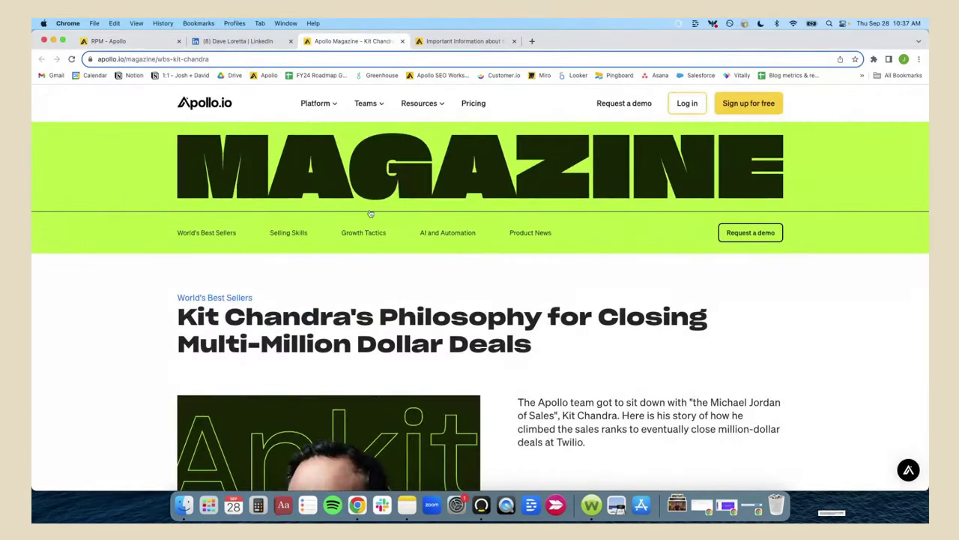
Look through the Apollo Magazine article on a philosophy for closing multi-million dollar deals.
scroll(291, 200, "down", 3)
scroll(291, 199, "down", 4)
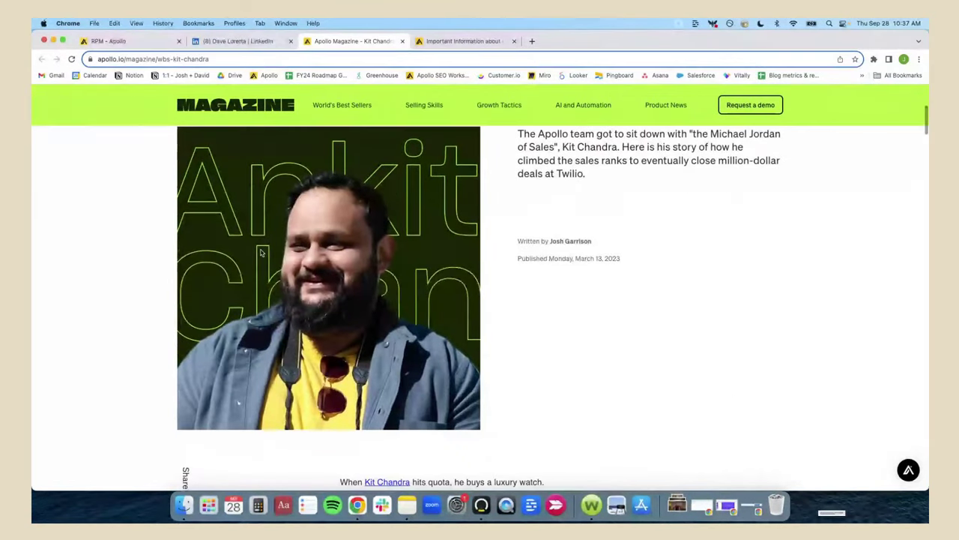